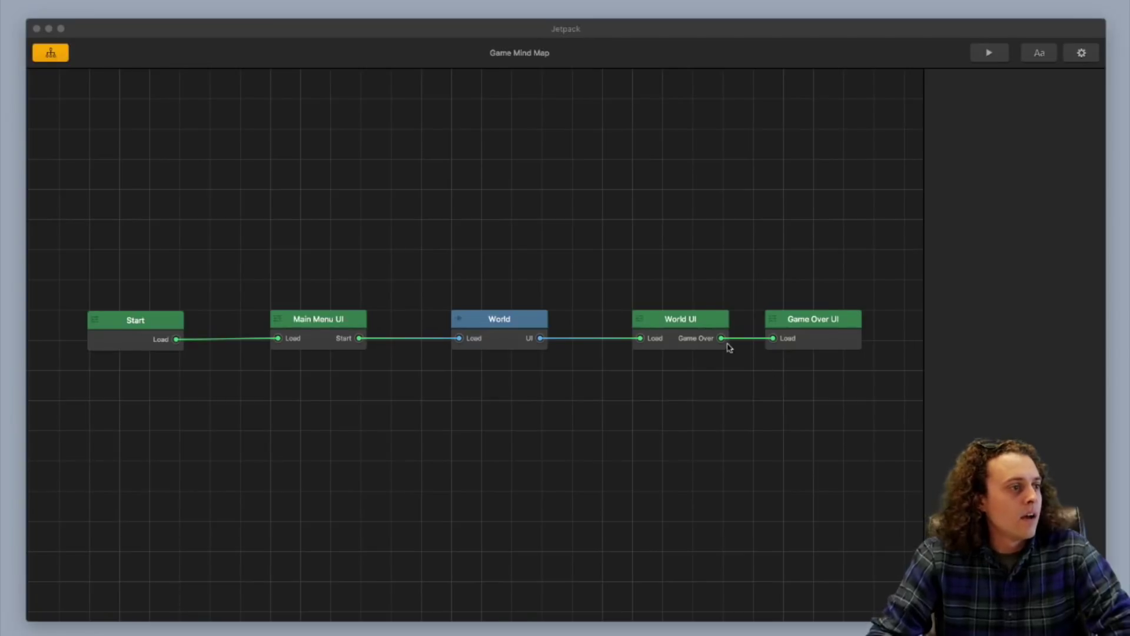
- Open the World scene from the game mind map and start the game in the preview
{"action": "double_click", "coordinate": [501, 326]}
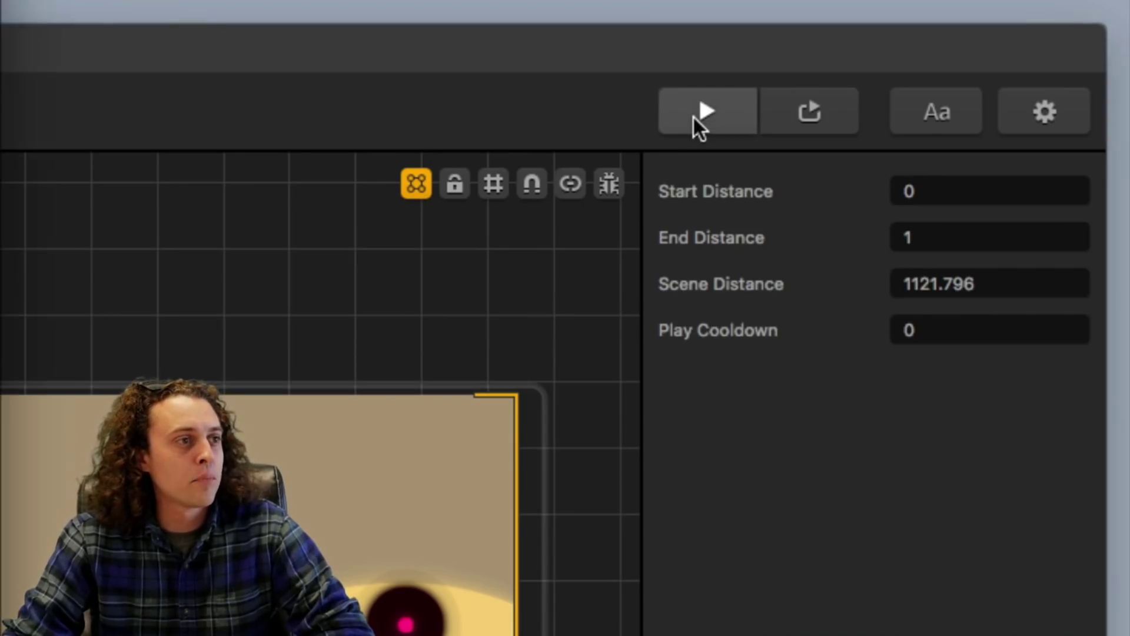
{"action": "left_click", "coordinate": [694, 118]}
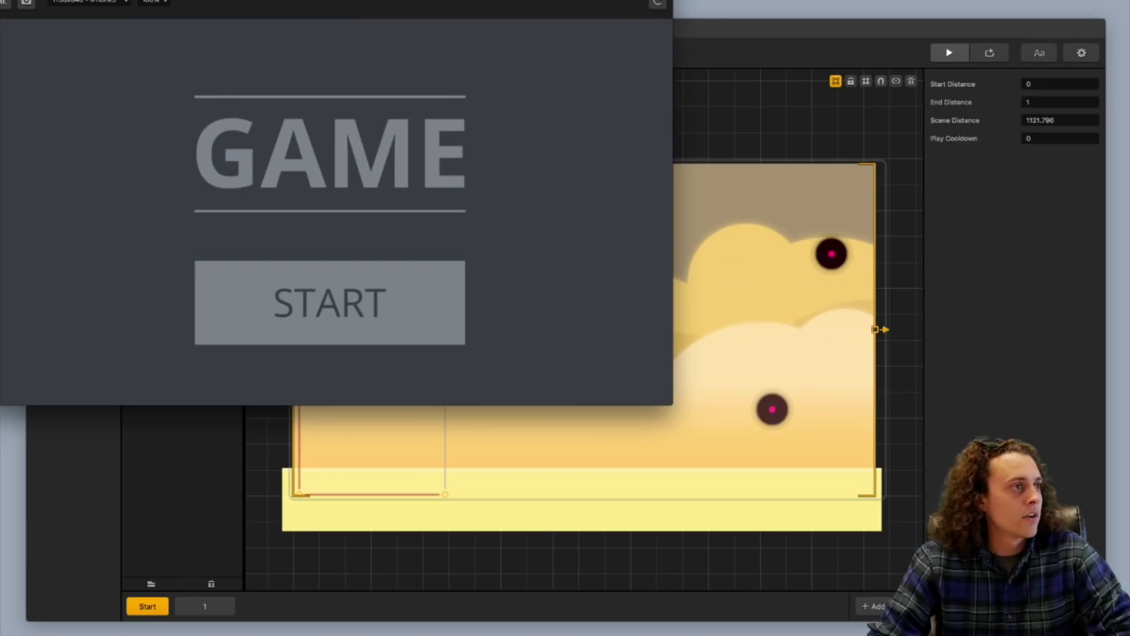
{"action": "left_click_drag", "start_coordinate": [351, 0], "coordinate": [567, 108]}
{"action": "left_click", "coordinate": [543, 461]}
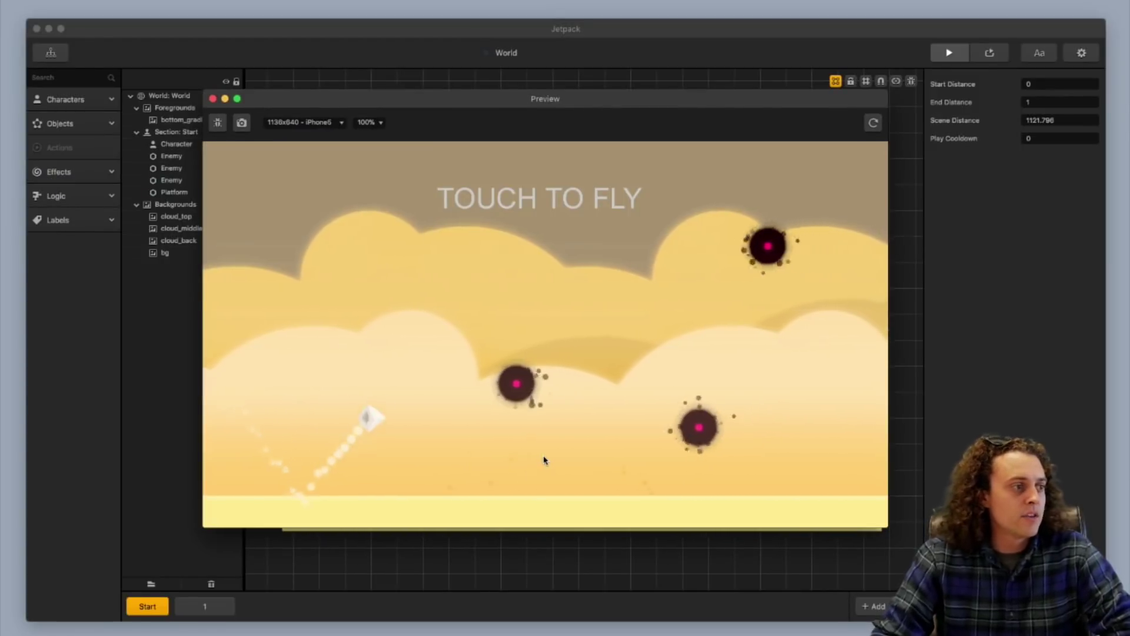
- Play-test the level by flying the single character past the enemies and close the preview
{"action": "left_click", "coordinate": [544, 460]}
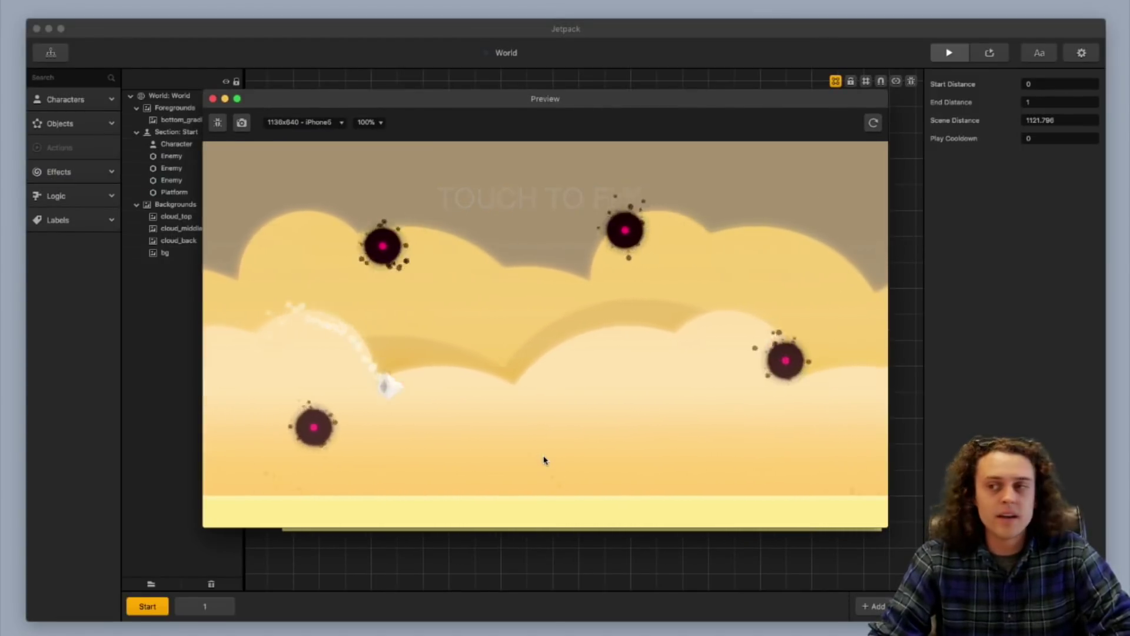
{"action": "left_click", "coordinate": [544, 460]}
{"action": "left_click", "coordinate": [544, 460]}
{"action": "left_click", "coordinate": [544, 460]}
{"action": "left_click", "coordinate": [544, 459]}
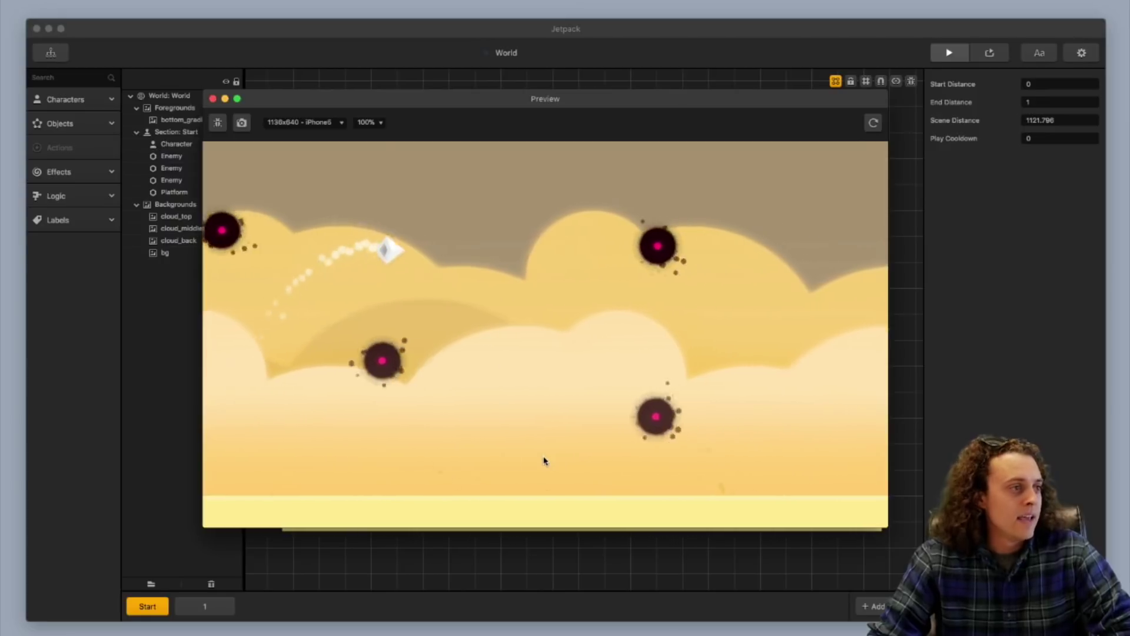
{"action": "left_click", "coordinate": [544, 460]}
{"action": "left_click", "coordinate": [544, 460]}
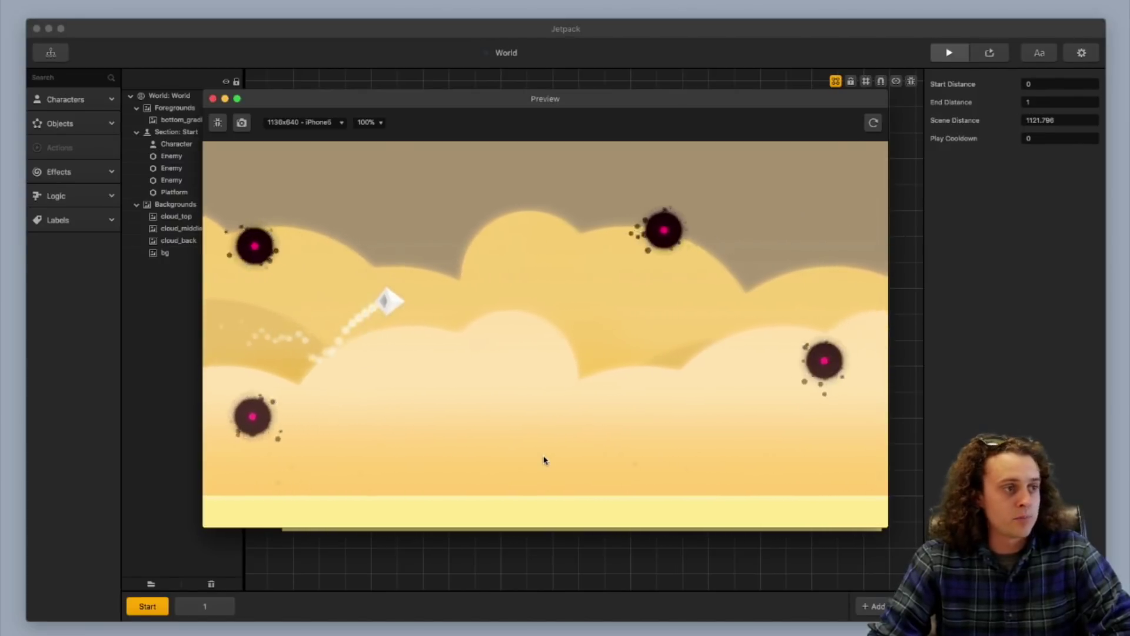
{"action": "left_click", "coordinate": [545, 461]}
{"action": "left_click", "coordinate": [543, 459]}
{"action": "left_click", "coordinate": [543, 460]}
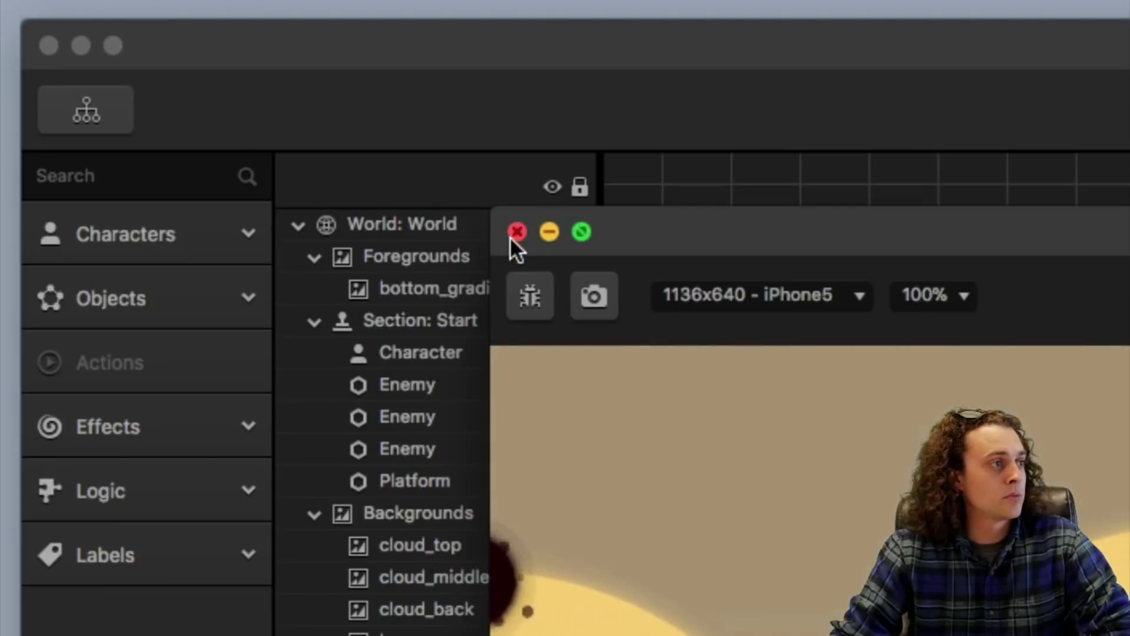
{"action": "left_click", "coordinate": [513, 234]}
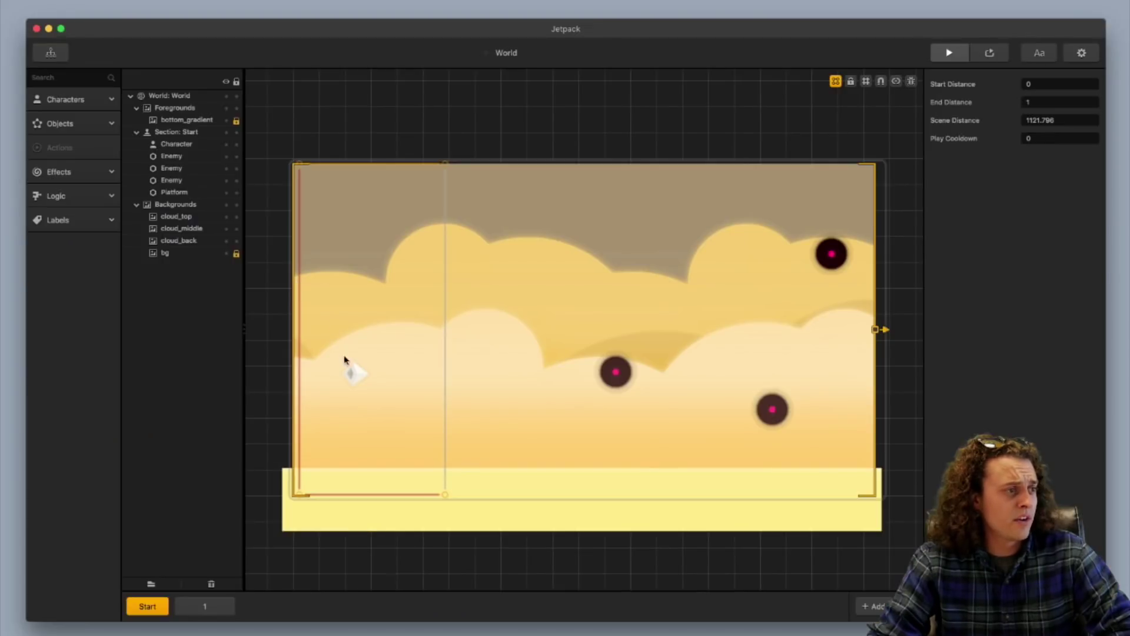
- Duplicate the character, place the copy at about 58, 286 near the level's start and move the original ahead of it at the same height
{"action": "left_click", "coordinate": [354, 375]}
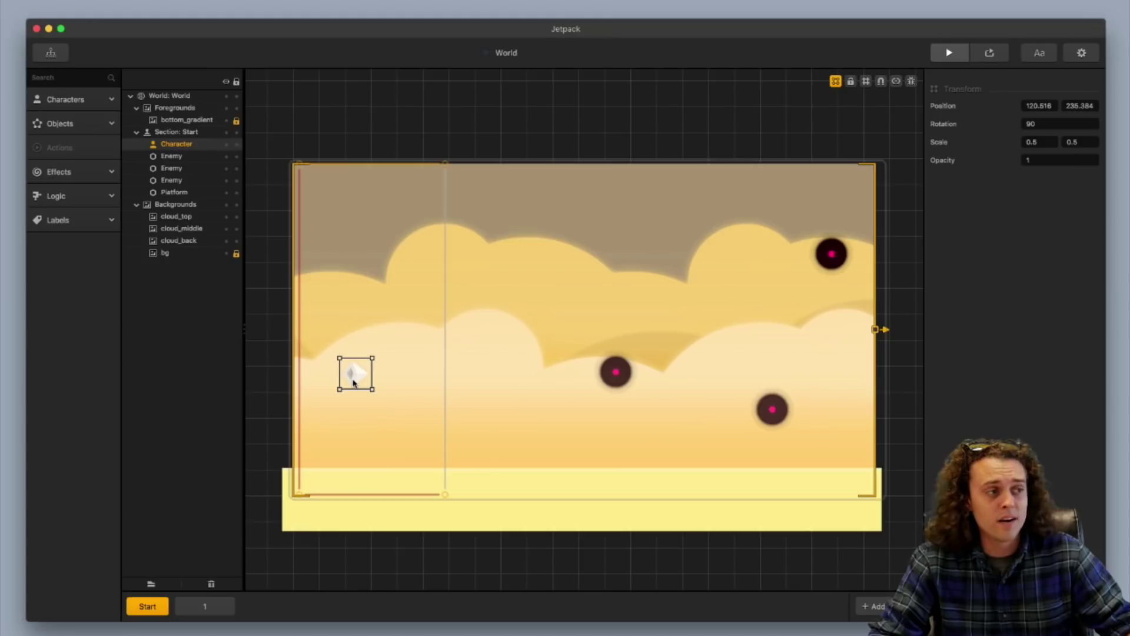
{"action": "key", "text": "super+d"}
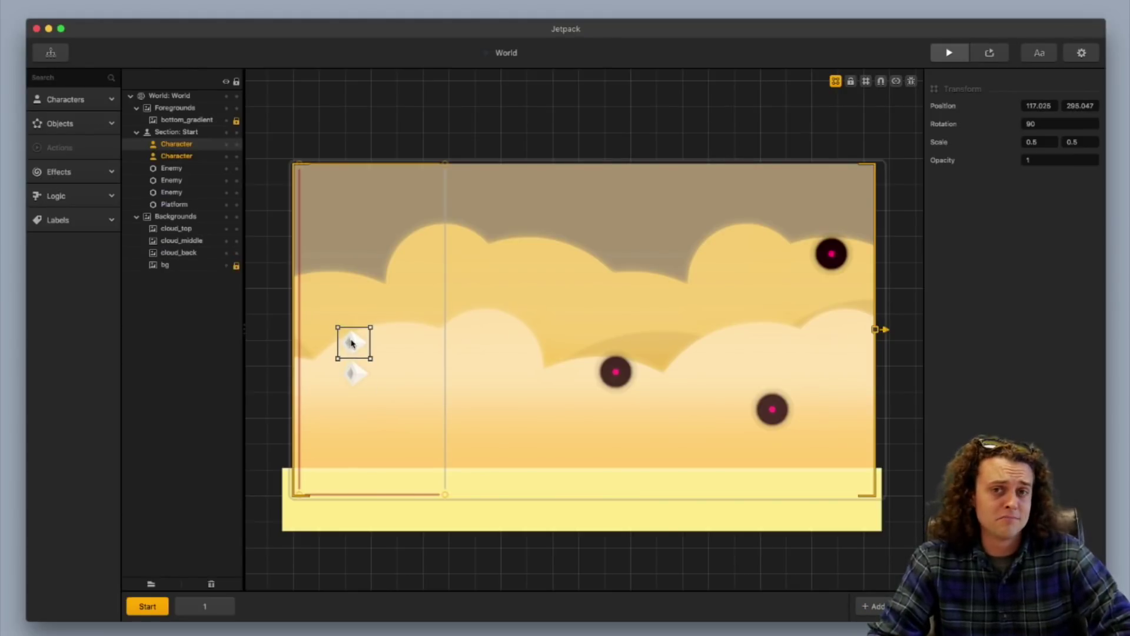
{"action": "mouse_move", "coordinate": [351, 344]}
{"action": "left_mouse_down"}
{"action": "mouse_move", "coordinate": [331, 318]}
{"action": "mouse_move", "coordinate": [355, 330]}
{"action": "left_mouse_up"}
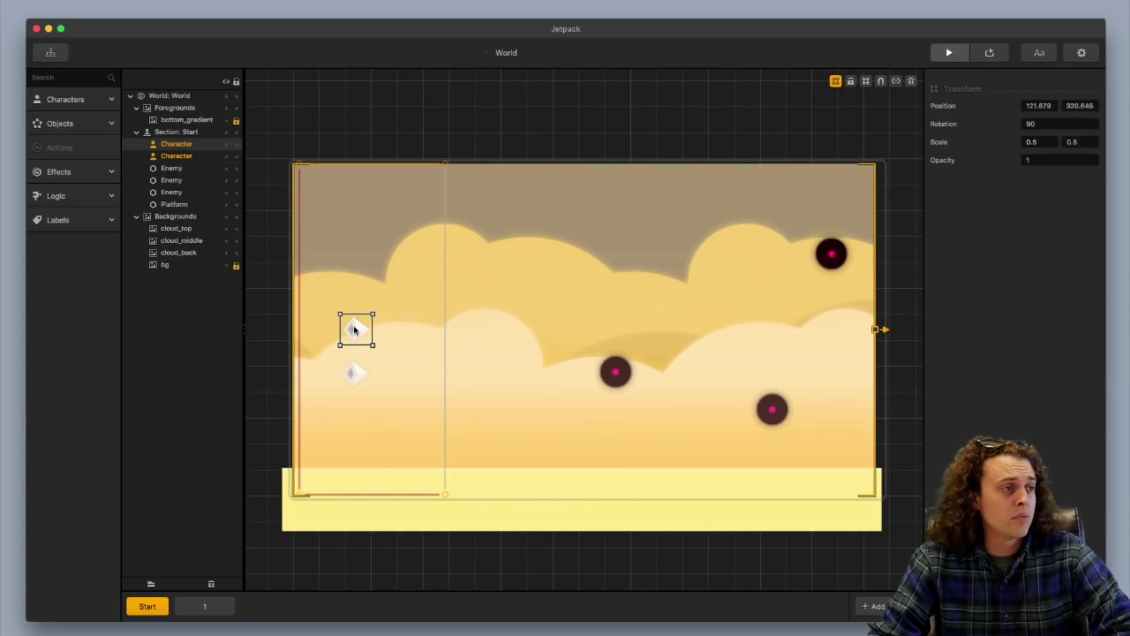
{"action": "left_click_drag", "start_coordinate": [352, 332], "coordinate": [320, 336]}
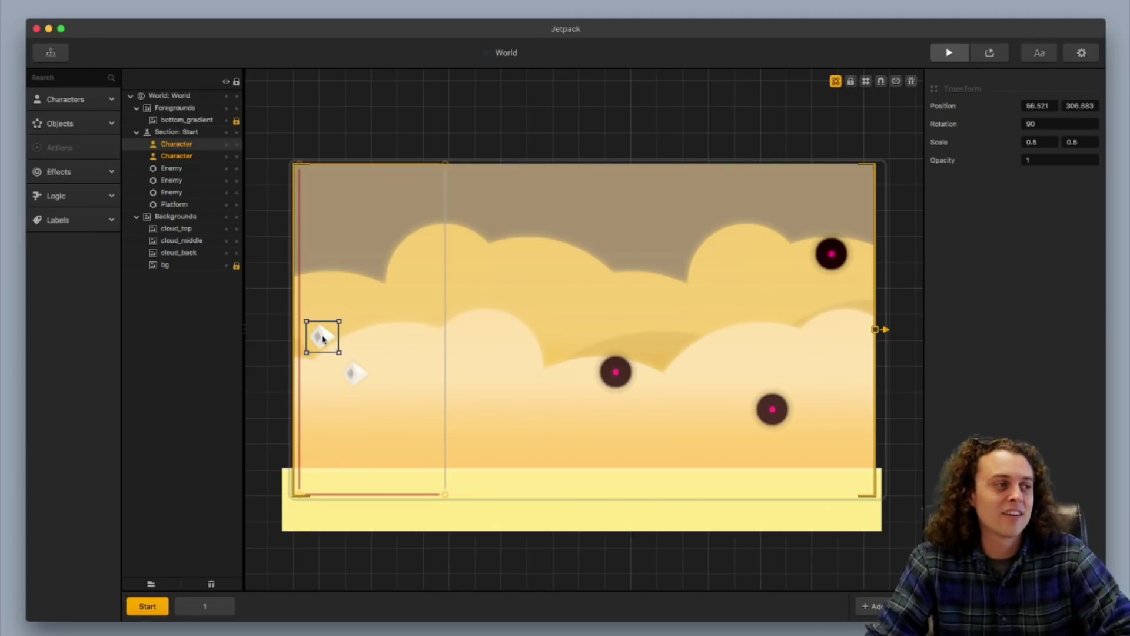
{"action": "left_click_drag", "start_coordinate": [356, 378], "coordinate": [395, 352]}
{"action": "left_click_drag", "start_coordinate": [319, 338], "coordinate": [321, 349]}
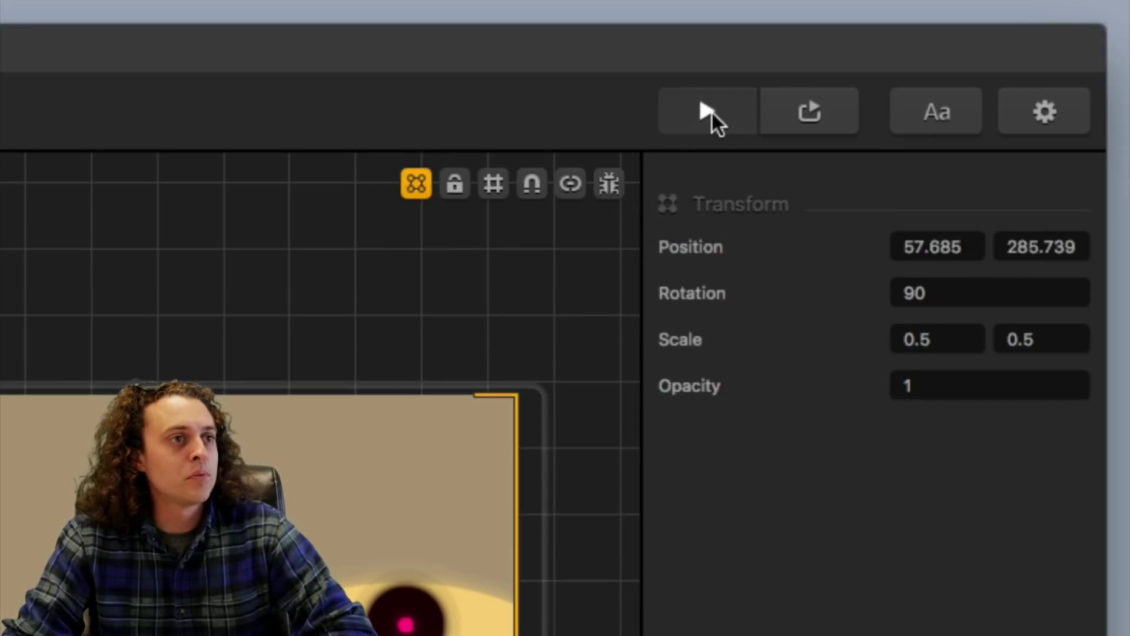
- Play-test the level in the preview, flying both characters together past the enemies, and close the preview
{"action": "left_click", "coordinate": [951, 56]}
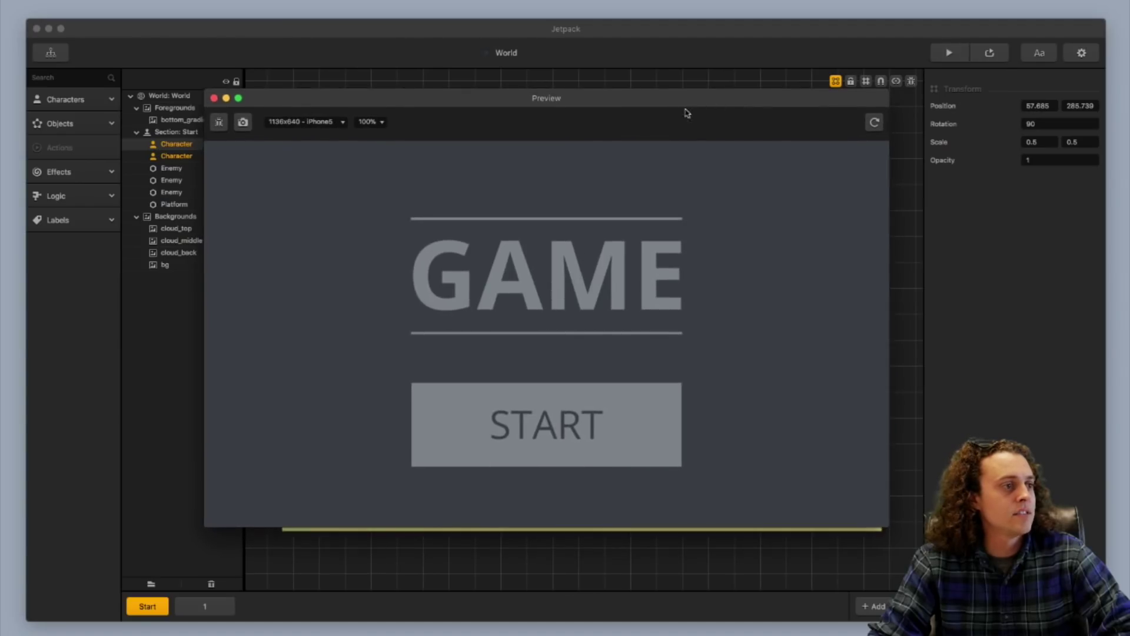
{"action": "left_click", "coordinate": [562, 412]}
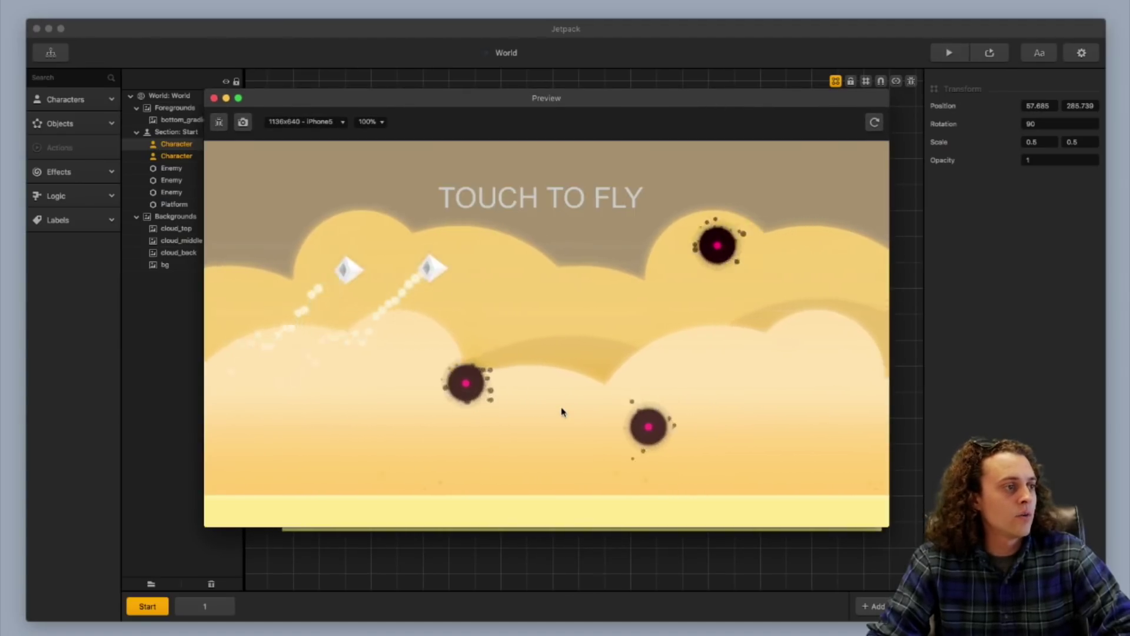
{"action": "left_click", "coordinate": [562, 410]}
{"action": "left_click", "coordinate": [562, 411]}
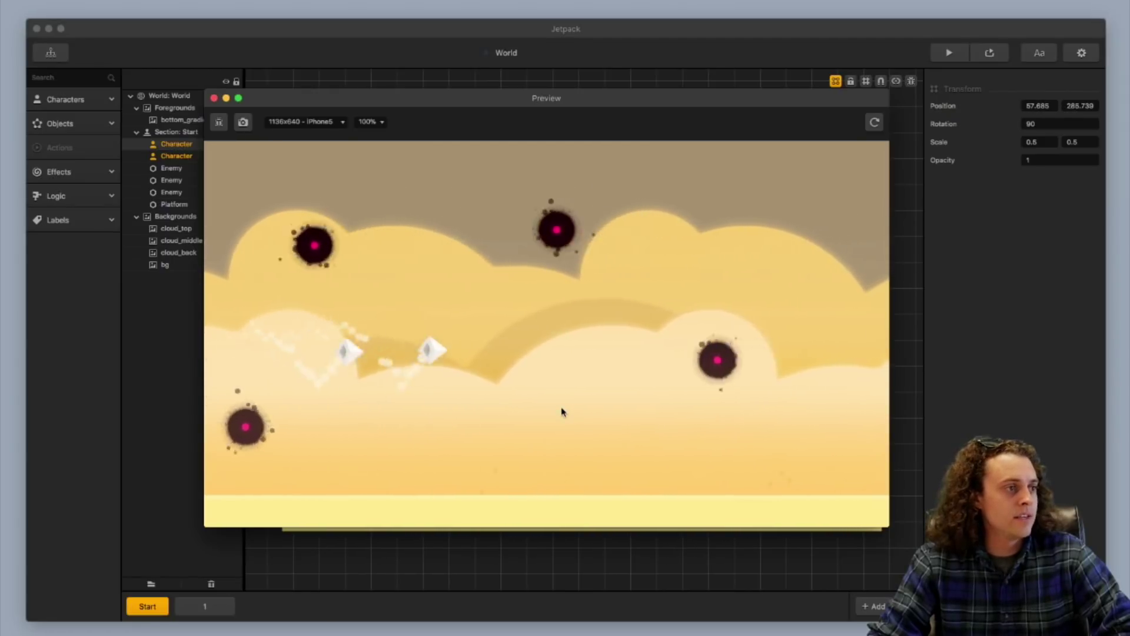
{"action": "left_click", "coordinate": [562, 412]}
{"action": "left_click", "coordinate": [562, 411]}
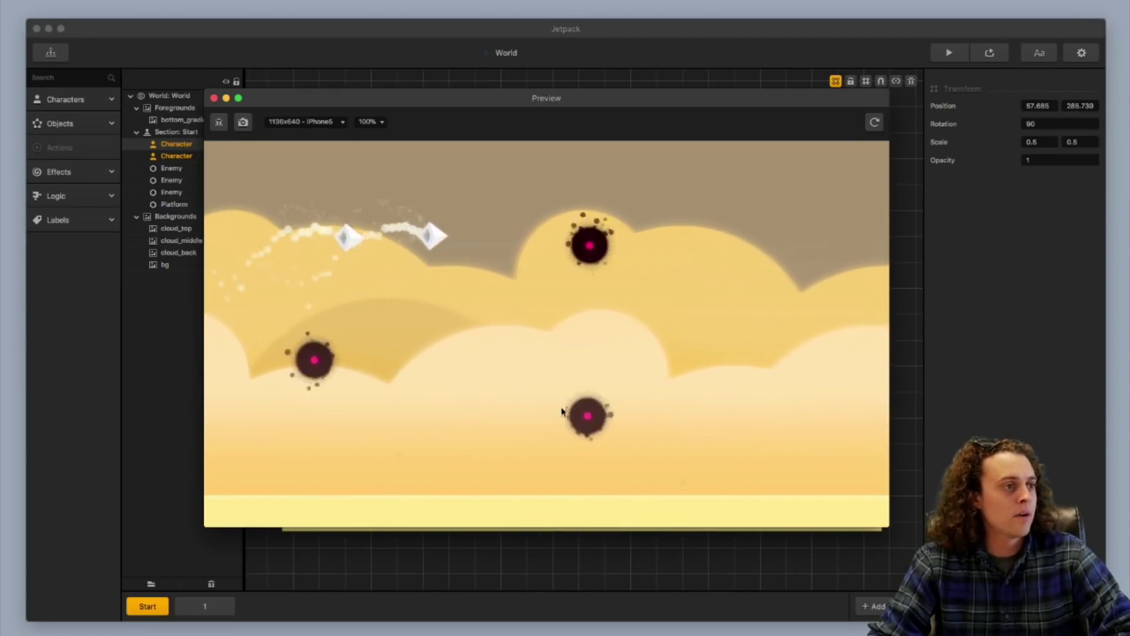
{"action": "left_click", "coordinate": [562, 411]}
{"action": "left_click", "coordinate": [562, 411]}
{"action": "left_click", "coordinate": [561, 409]}
{"action": "left_click", "coordinate": [561, 409]}
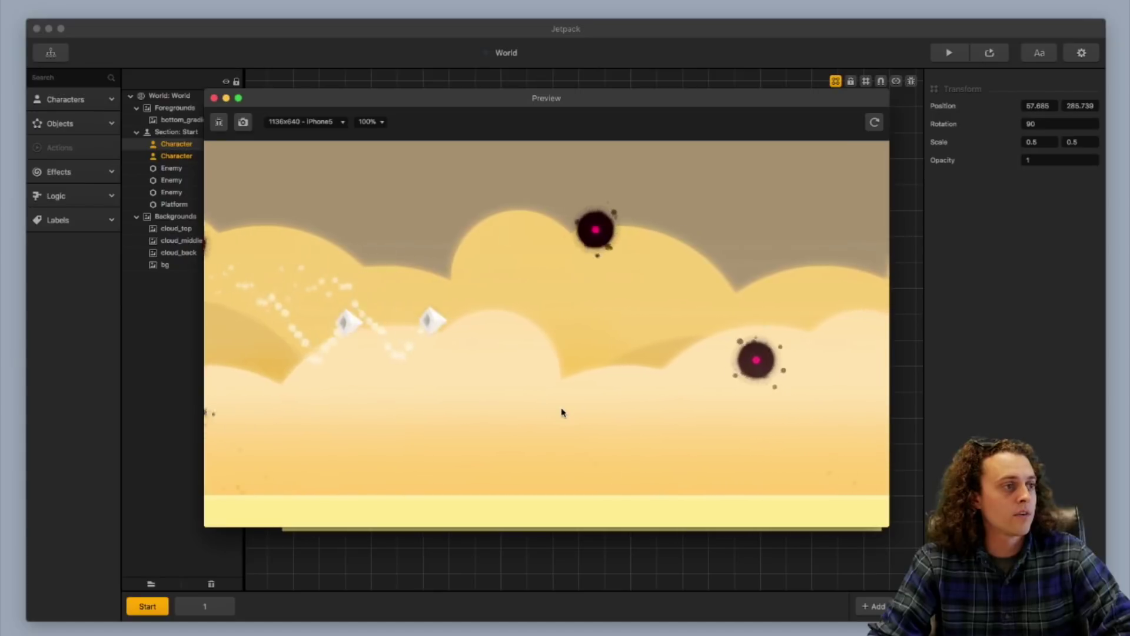
{"action": "left_click", "coordinate": [562, 409]}
{"action": "left_click", "coordinate": [562, 412]}
{"action": "left_click", "coordinate": [562, 412]}
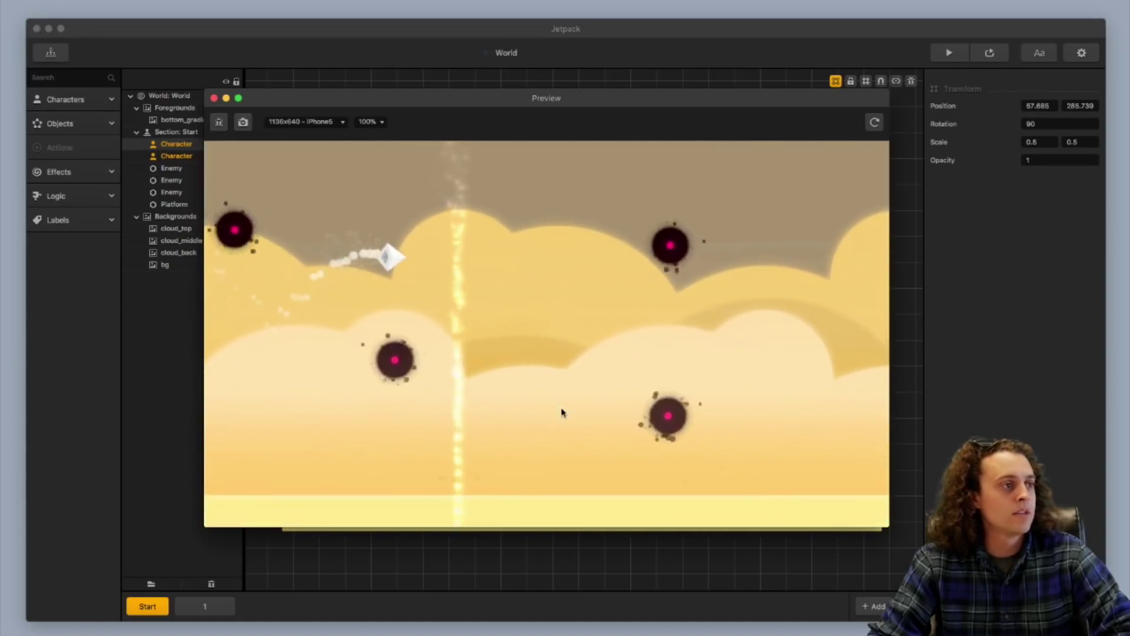
{"action": "left_click", "coordinate": [562, 412]}
{"action": "left_click", "coordinate": [562, 412]}
{"action": "left_click", "coordinate": [562, 412]}
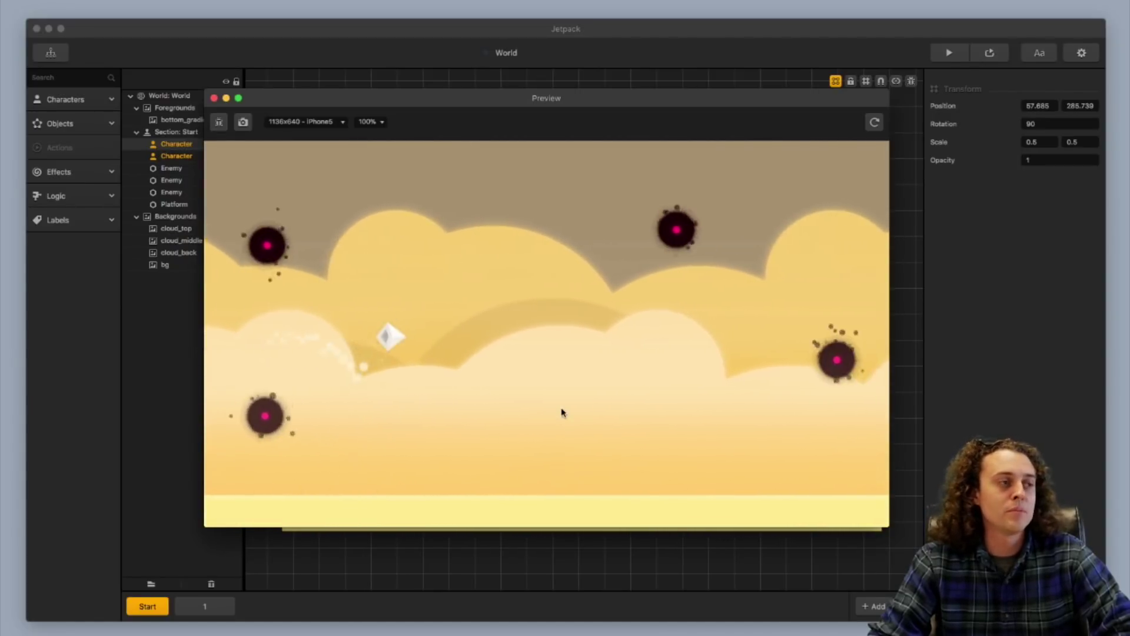
{"action": "left_click", "coordinate": [561, 412]}
{"action": "left_click", "coordinate": [561, 412]}
{"action": "left_click", "coordinate": [561, 412]}
{"action": "left_click", "coordinate": [562, 412]}
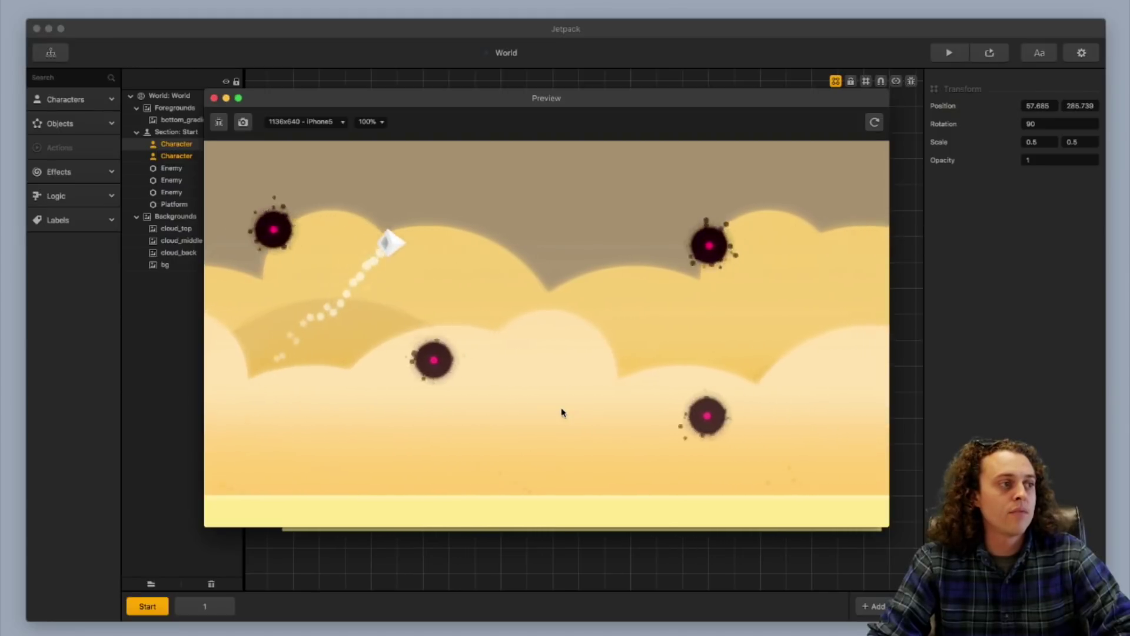
{"action": "left_click", "coordinate": [562, 412]}
{"action": "left_click", "coordinate": [561, 412]}
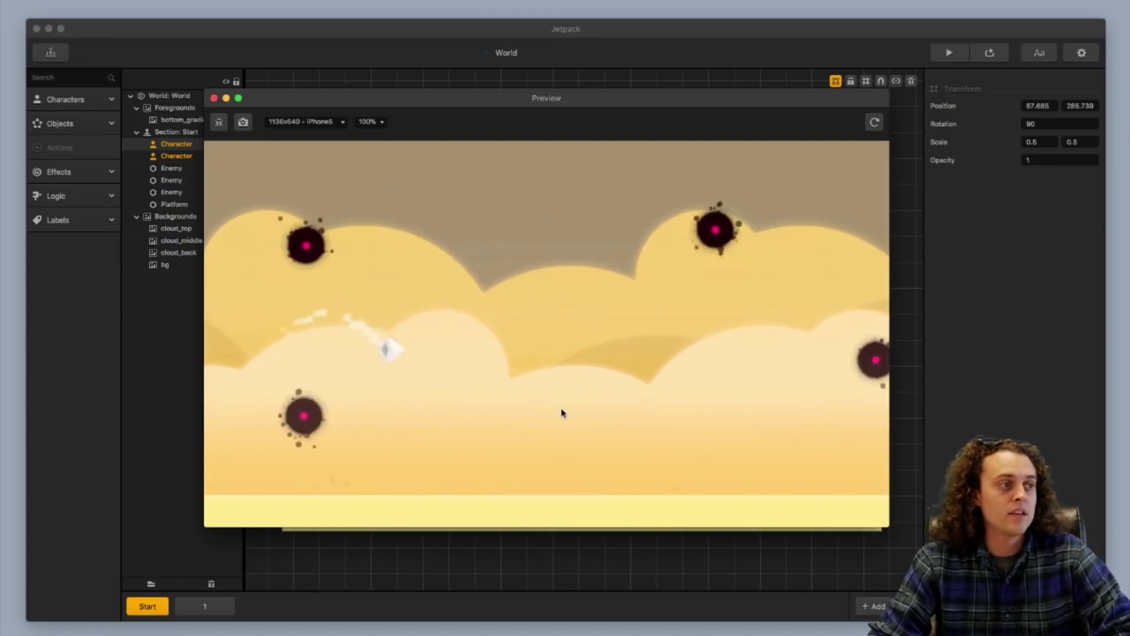
{"action": "left_click", "coordinate": [561, 412]}
{"action": "left_click", "coordinate": [562, 412]}
{"action": "left_click", "coordinate": [562, 412]}
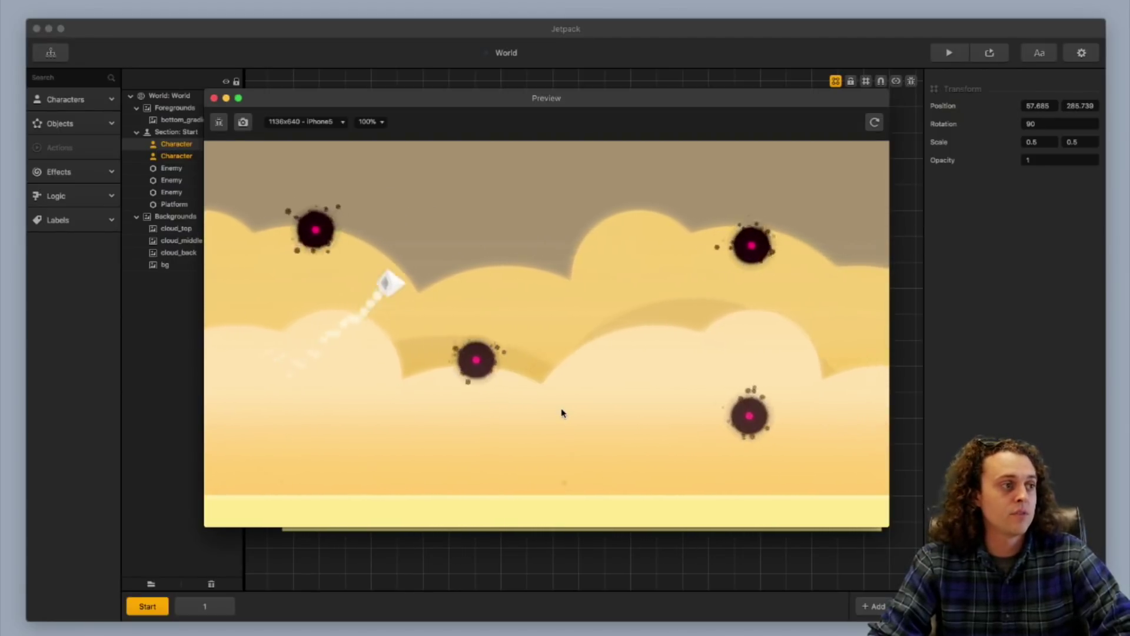
{"action": "left_click", "coordinate": [562, 412]}
{"action": "left_click", "coordinate": [561, 413]}
{"action": "left_click", "coordinate": [562, 413]}
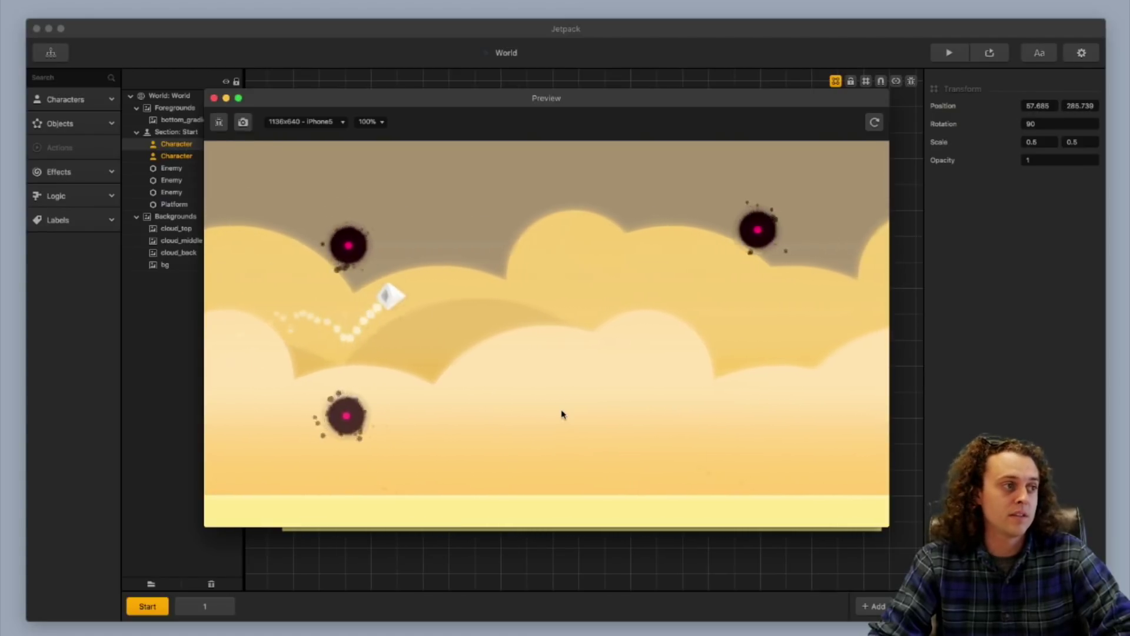
{"action": "left_click", "coordinate": [561, 416]}
{"action": "left_click", "coordinate": [562, 417]}
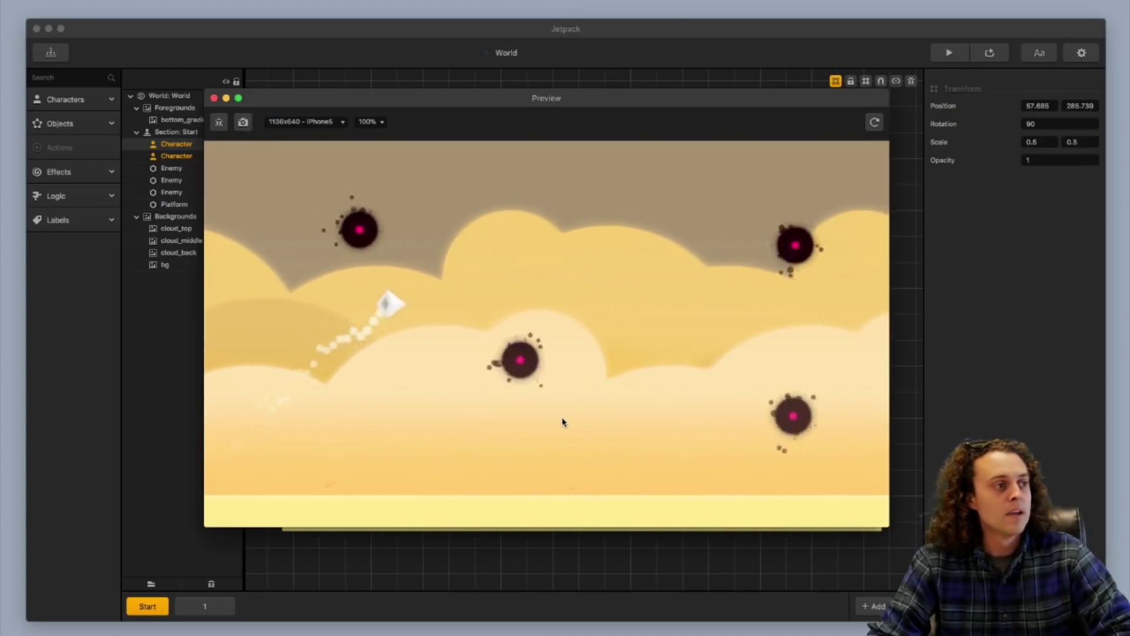
{"action": "left_click", "coordinate": [561, 416]}
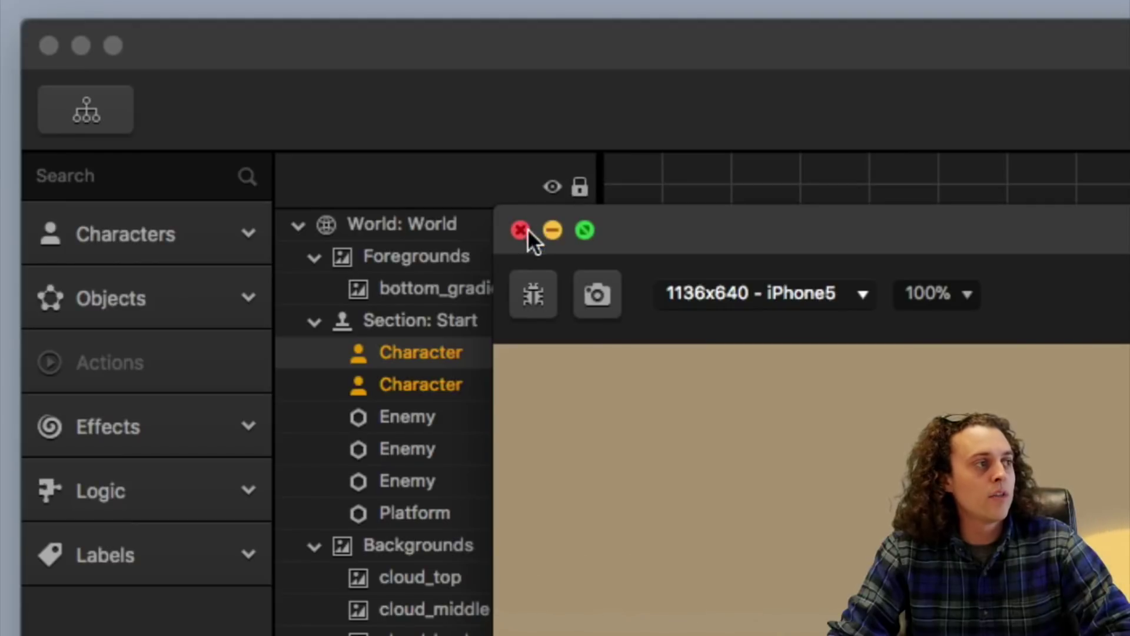
{"action": "left_click", "coordinate": [213, 98]}
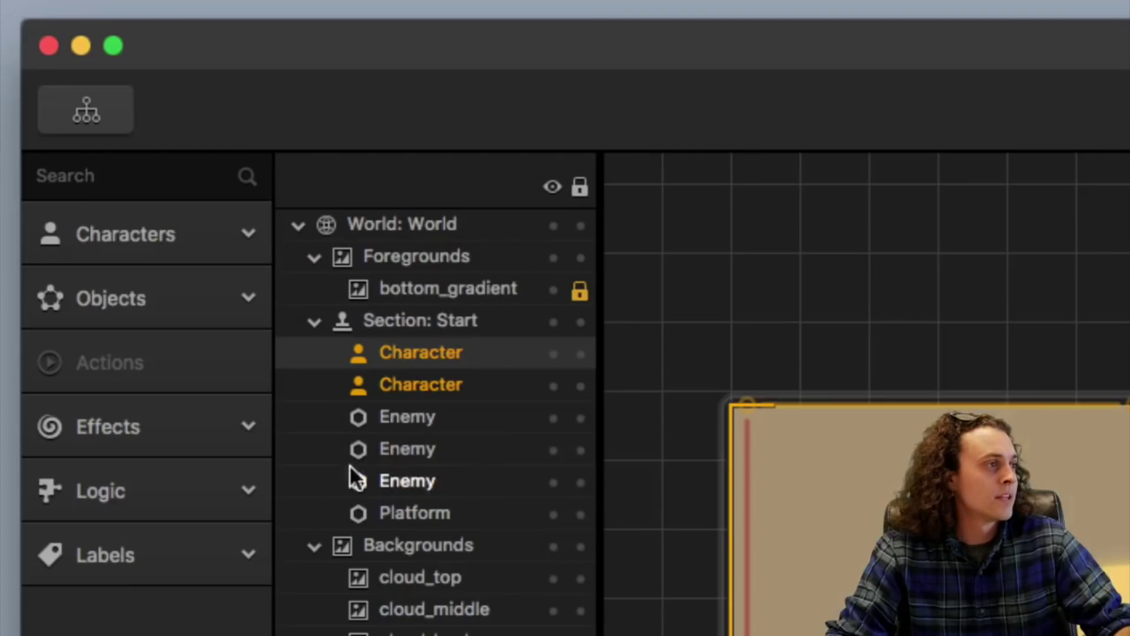
- Add a Portal logic object to the Start section at about 696, 304
{"action": "left_click", "coordinate": [90, 176]}
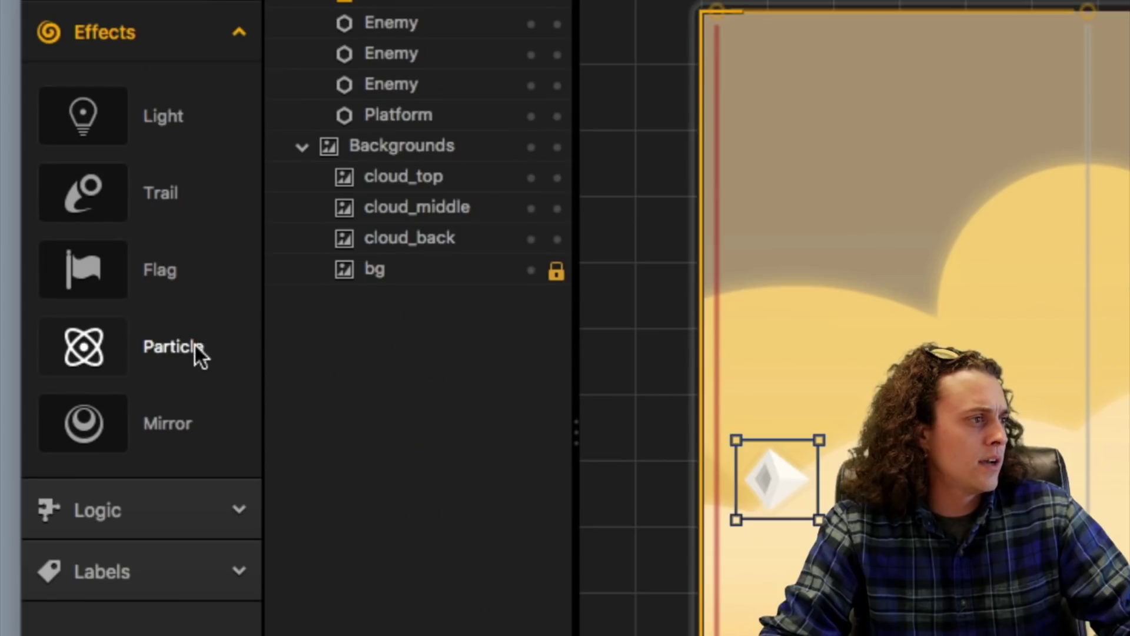
{"action": "left_click", "coordinate": [165, 495]}
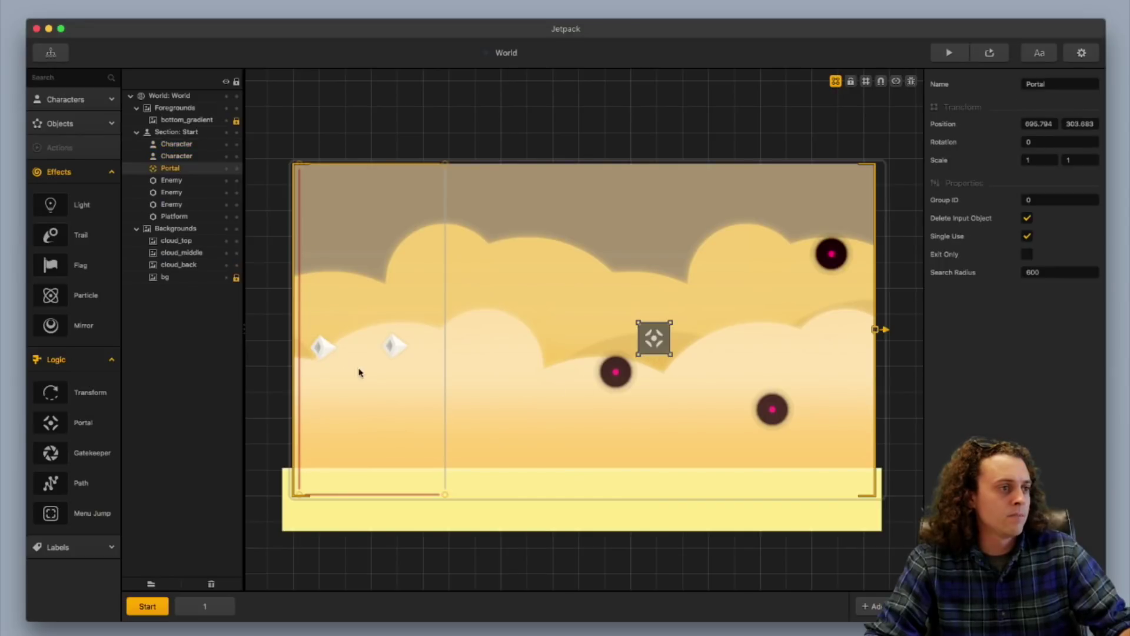
- Delete the duplicate character behind the original and all three enemies from the Start section
{"action": "left_click", "coordinate": [328, 353]}
{"action": "key", "text": "Delete"}
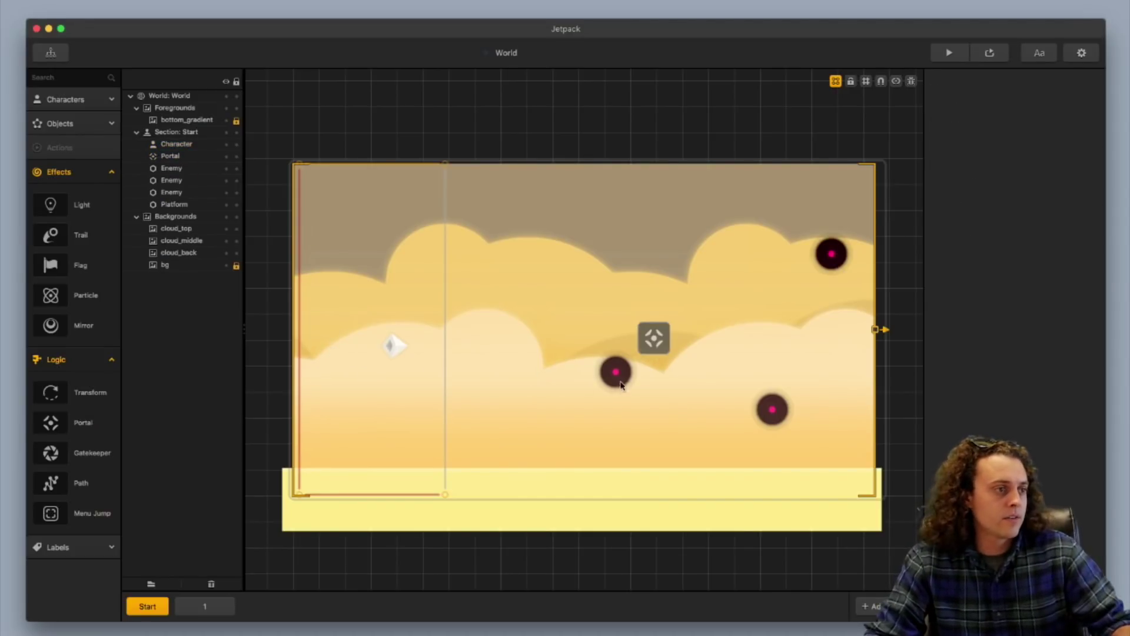
{"action": "left_click", "coordinate": [617, 377]}
{"action": "key", "text": "Delete"}
{"action": "left_click", "coordinate": [770, 410]}
{"action": "key", "text": "Delete"}
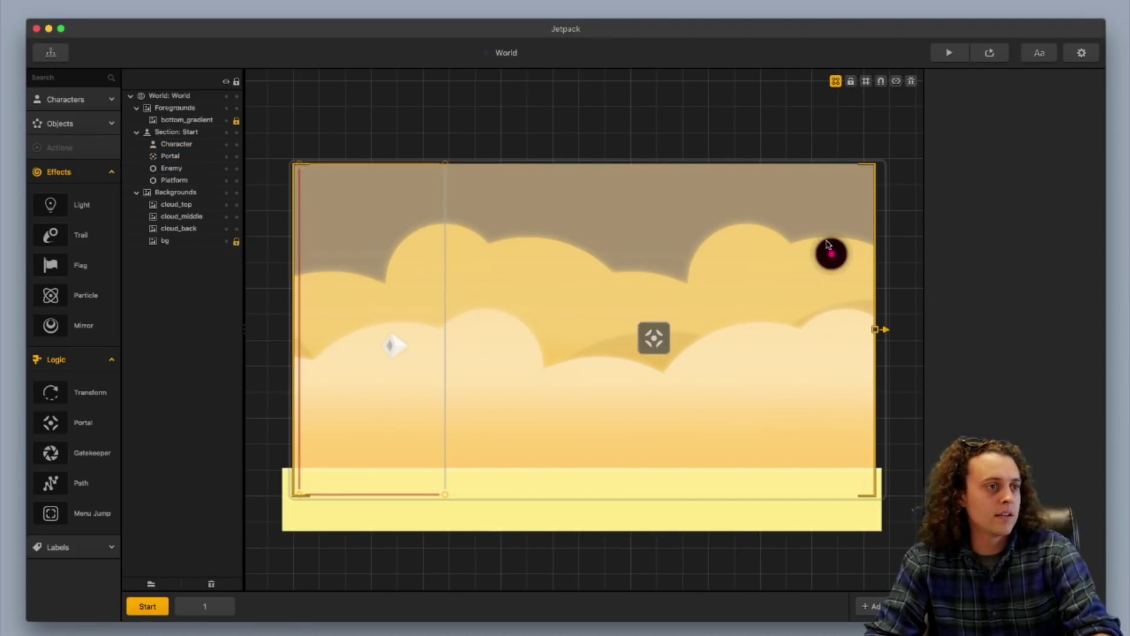
{"action": "left_click", "coordinate": [828, 245]}
{"action": "key", "text": "Delete"}
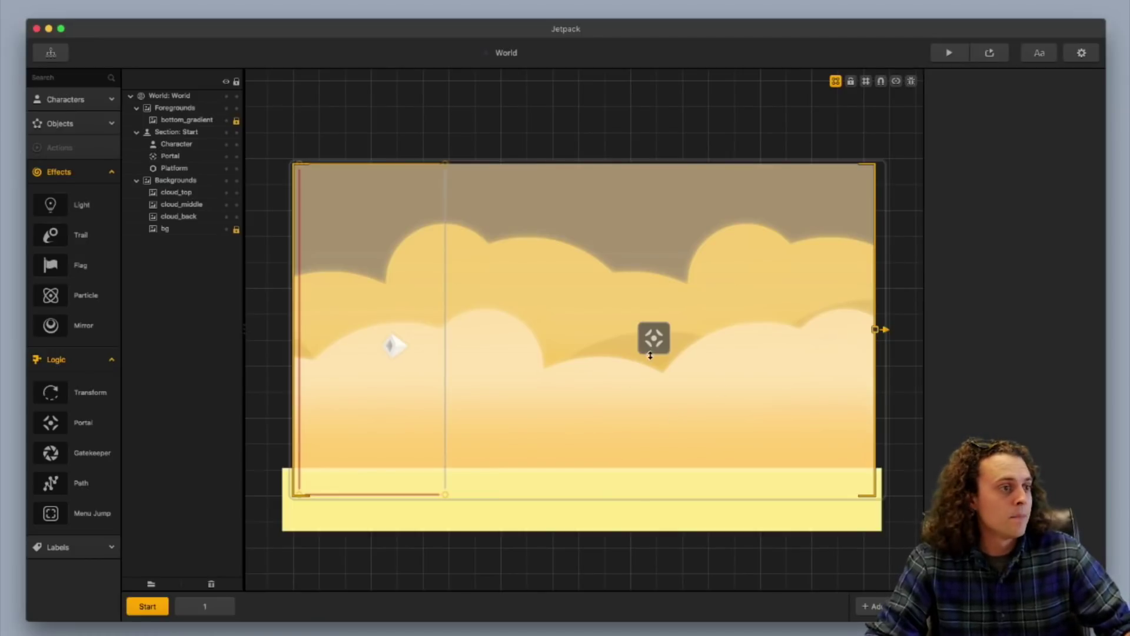
- Move the portal closer to the character and place a Particle effect on top of it
{"action": "left_click_drag", "start_coordinate": [647, 352], "coordinate": [607, 351]}
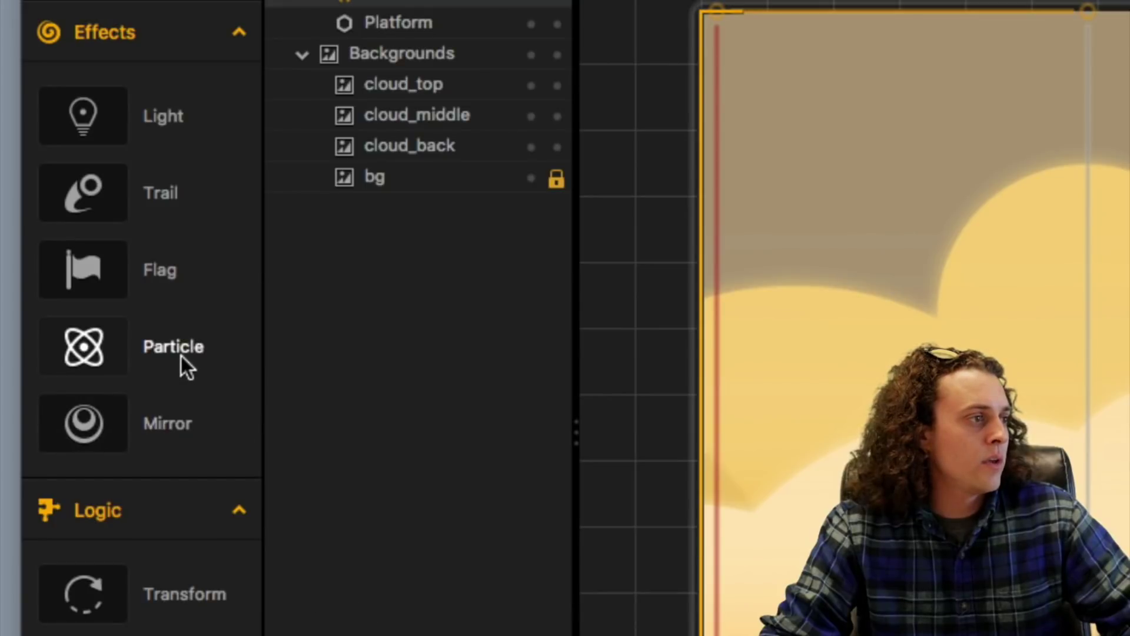
{"action": "left_click_drag", "start_coordinate": [88, 301], "coordinate": [610, 346]}
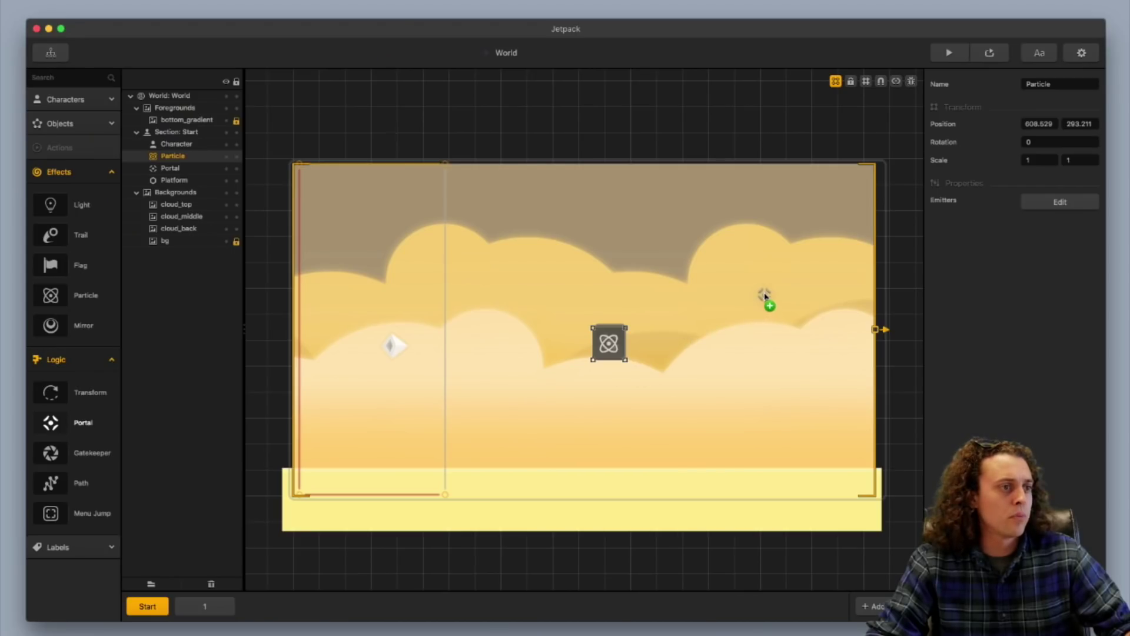
- Add a second portal at about 910, 393 and a third directly below it, and place a Particle effect on the upper one
{"action": "left_click_drag", "start_coordinate": [764, 296], "coordinate": [765, 293]}
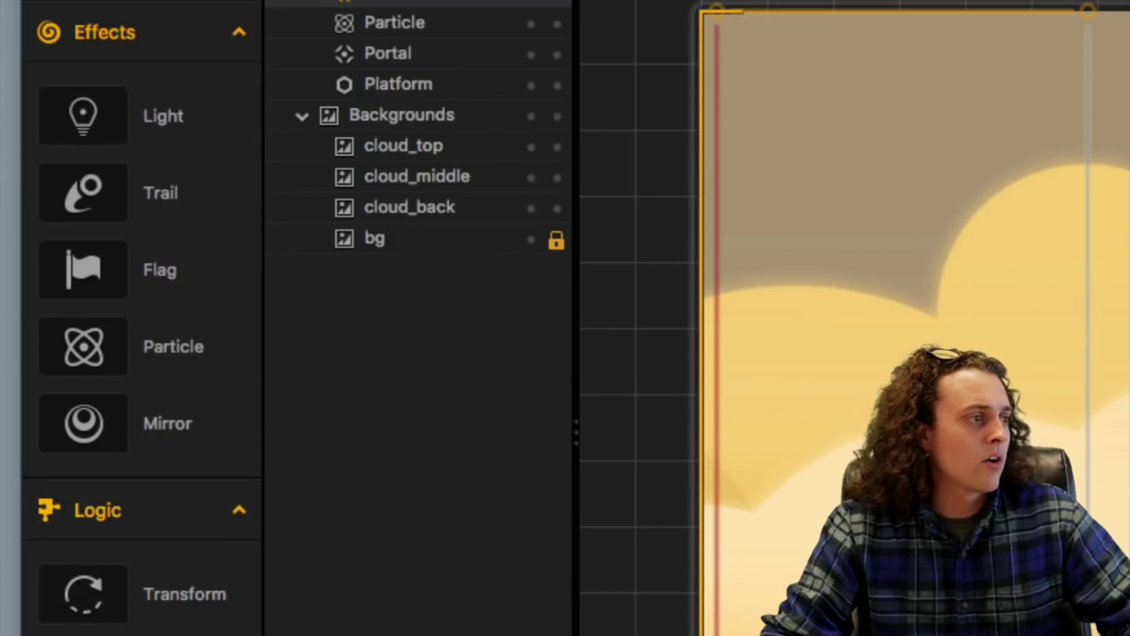
{"action": "left_click_drag", "start_coordinate": [50, 422], "coordinate": [641, 418]}
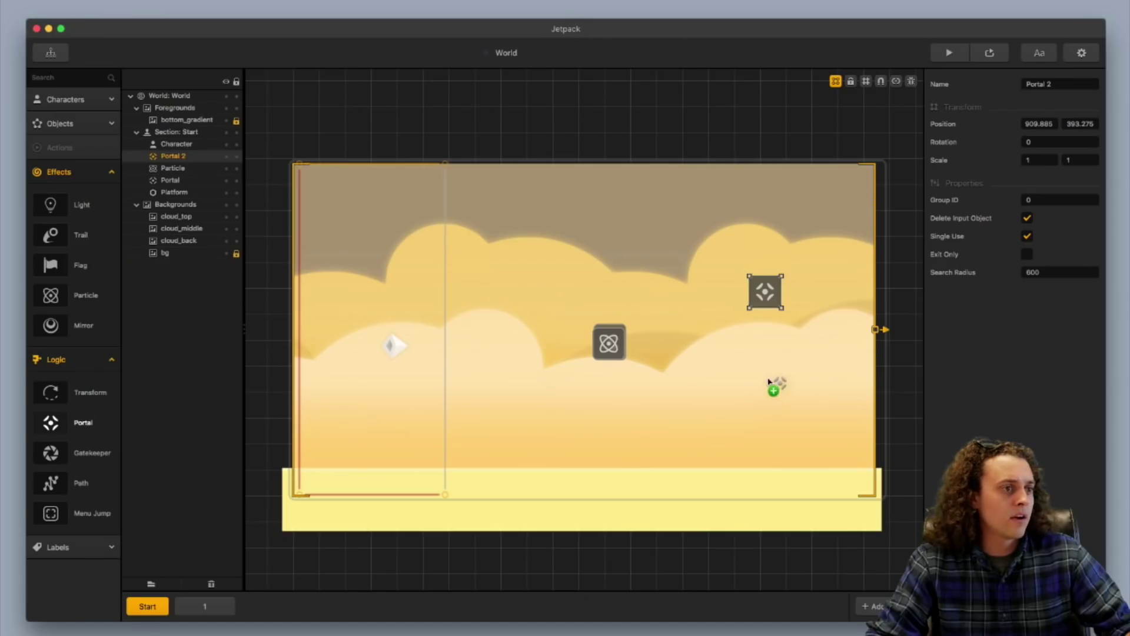
{"action": "left_click_drag", "start_coordinate": [765, 382], "coordinate": [763, 385]}
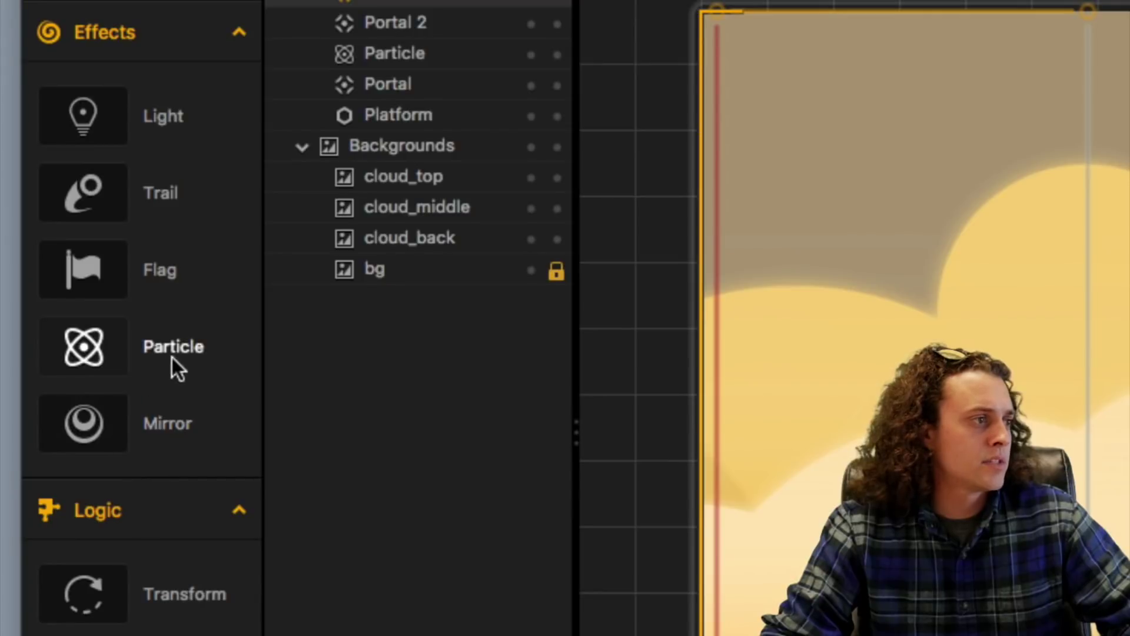
{"action": "left_click_drag", "start_coordinate": [85, 301], "coordinate": [765, 290]}
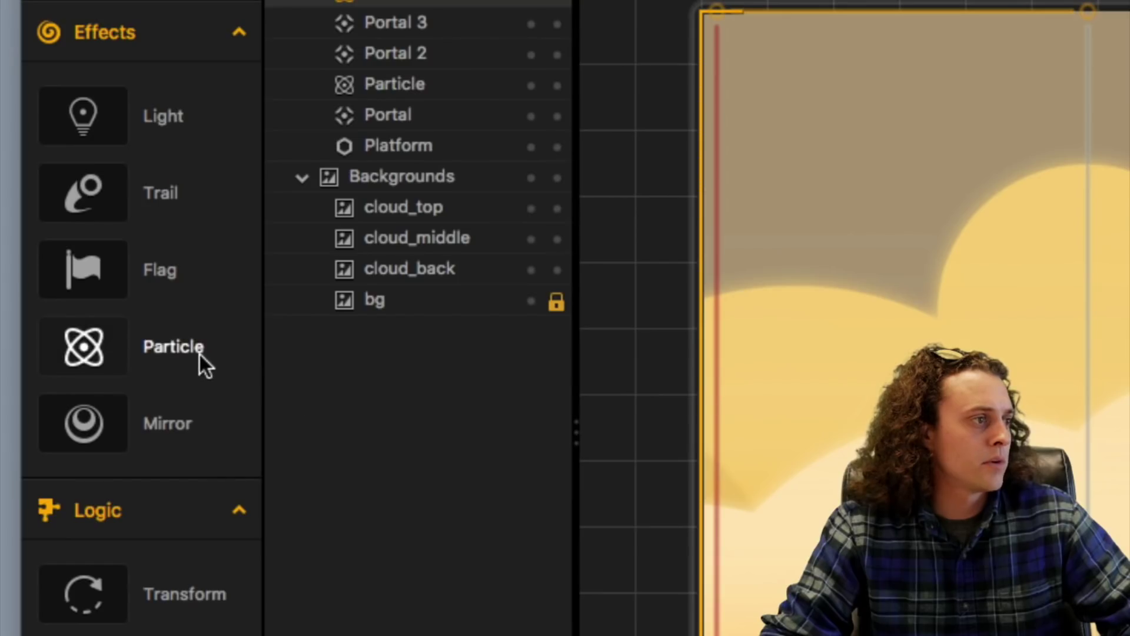
- Place a Particle effect on the lower of the two far portals, at about 905, 214
{"action": "left_click_drag", "start_coordinate": [97, 301], "coordinate": [763, 386]}
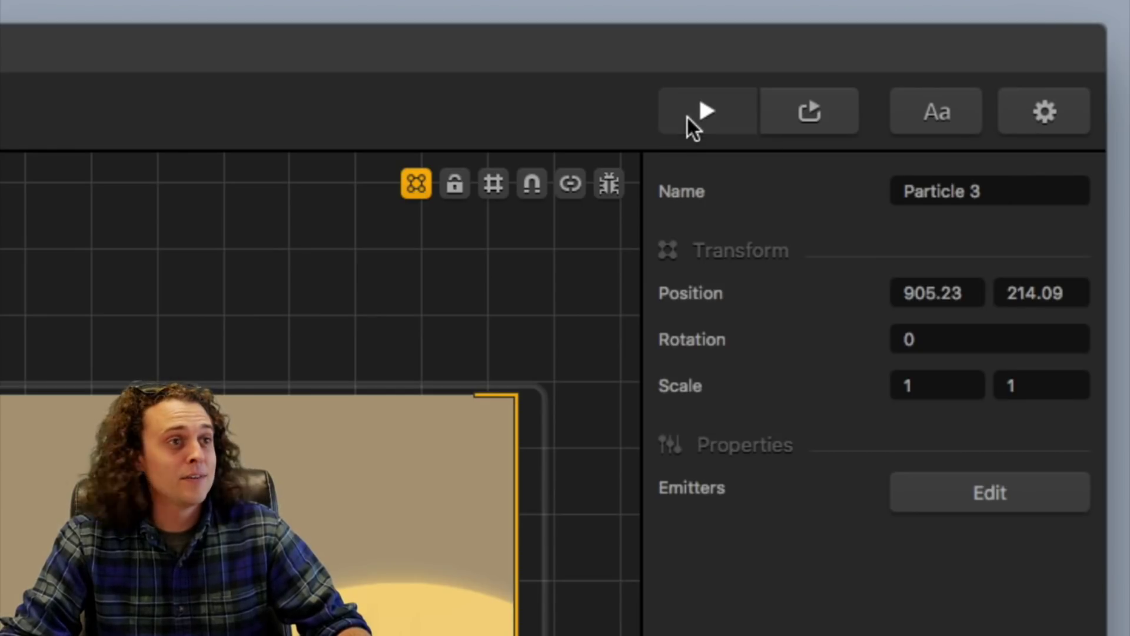
- Preview the level, start the game and fly the character through the particle-marked portals to test the duplication, and close the preview
{"action": "left_click", "coordinate": [687, 117]}
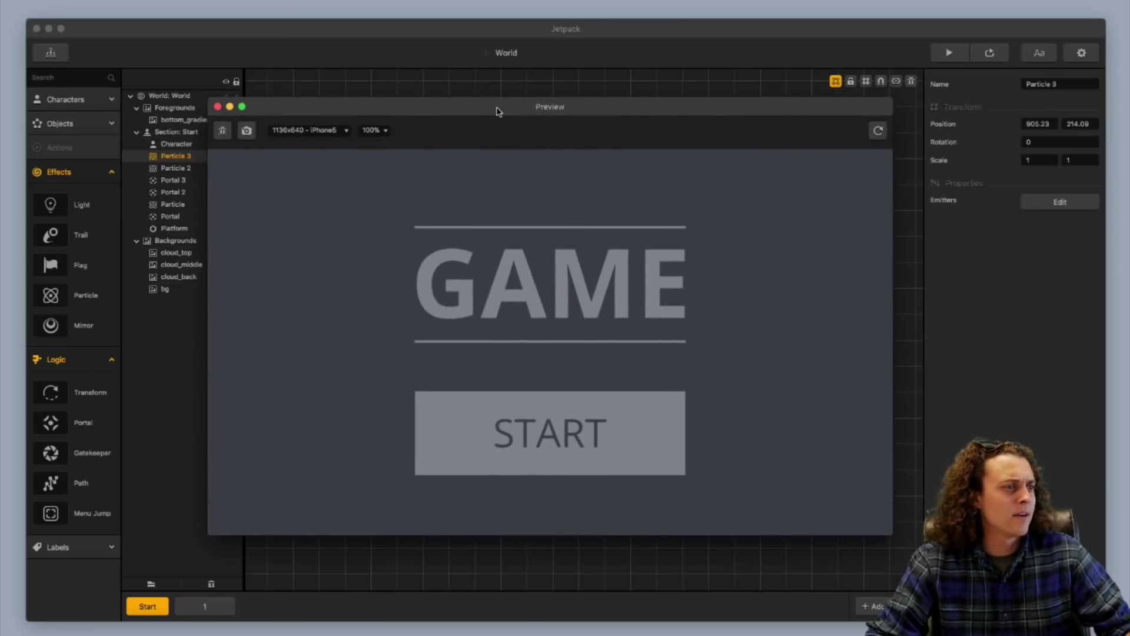
{"action": "left_click_drag", "start_coordinate": [497, 111], "coordinate": [498, 116]}
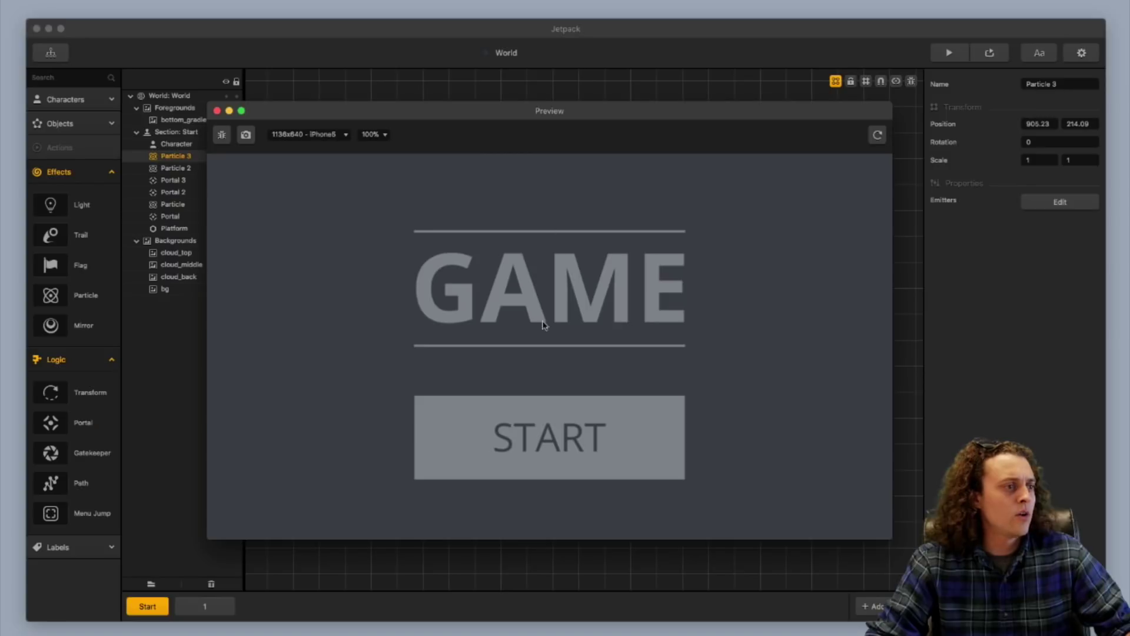
{"action": "left_click", "coordinate": [542, 430]}
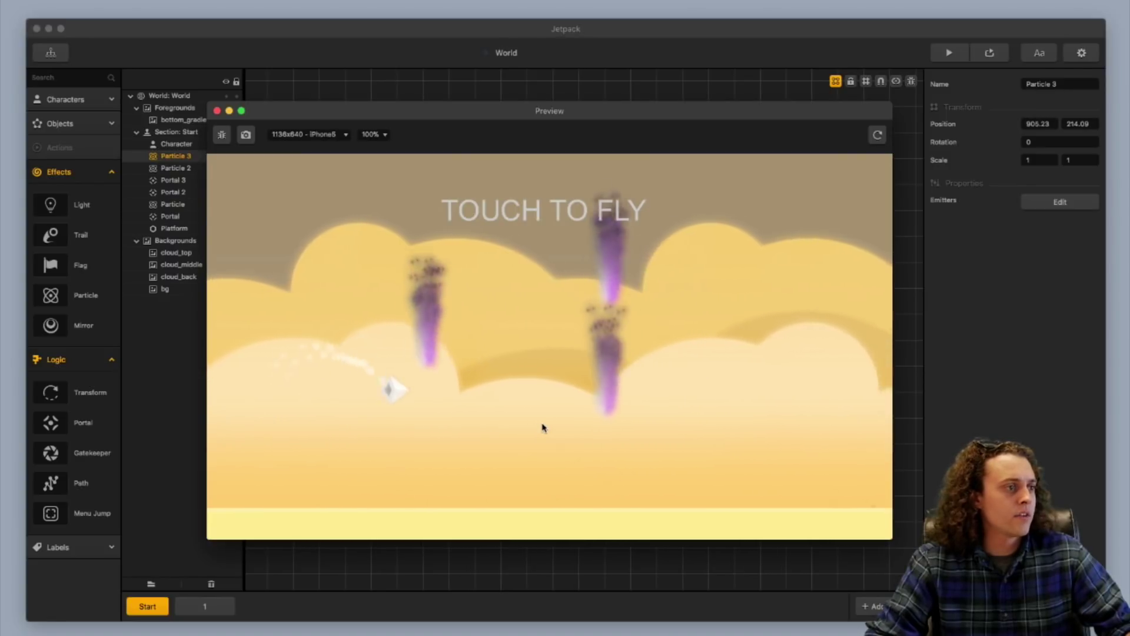
{"action": "left_click", "coordinate": [542, 428]}
{"action": "left_click", "coordinate": [542, 428]}
{"action": "left_click", "coordinate": [542, 428]}
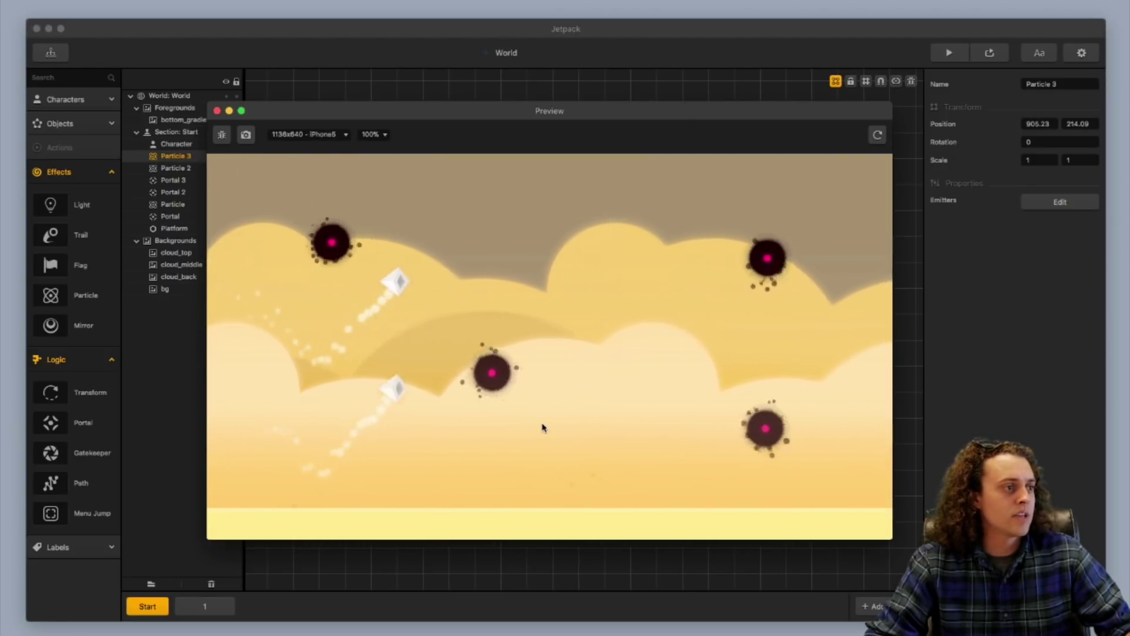
{"action": "left_click", "coordinate": [542, 424]}
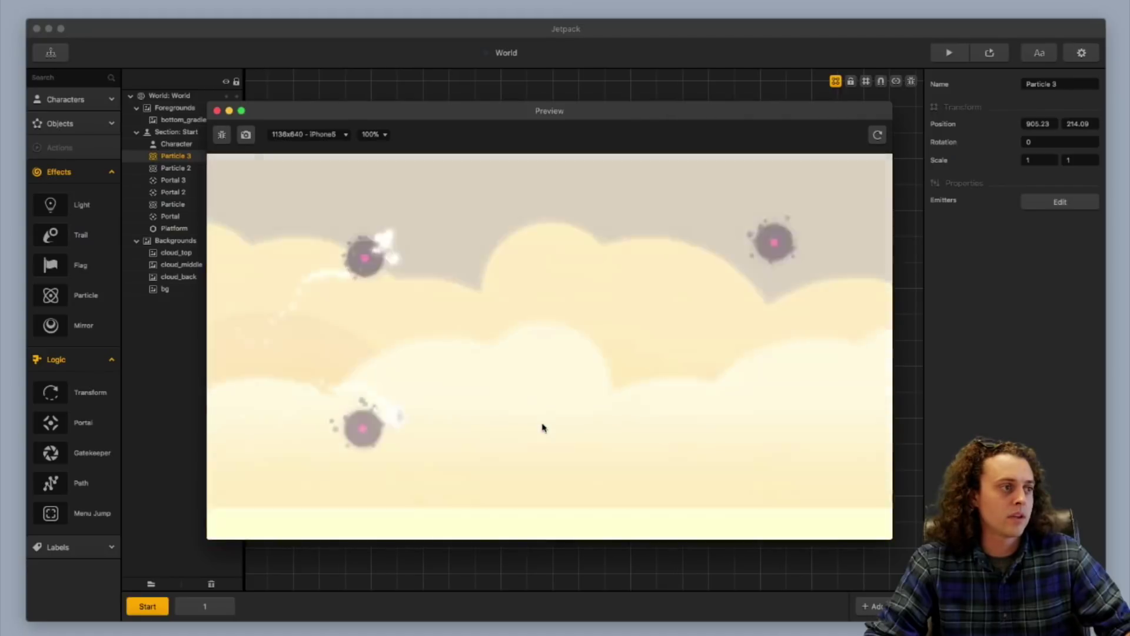
{"action": "left_click", "coordinate": [543, 428]}
{"action": "left_click", "coordinate": [543, 428]}
{"action": "left_click", "coordinate": [542, 428]}
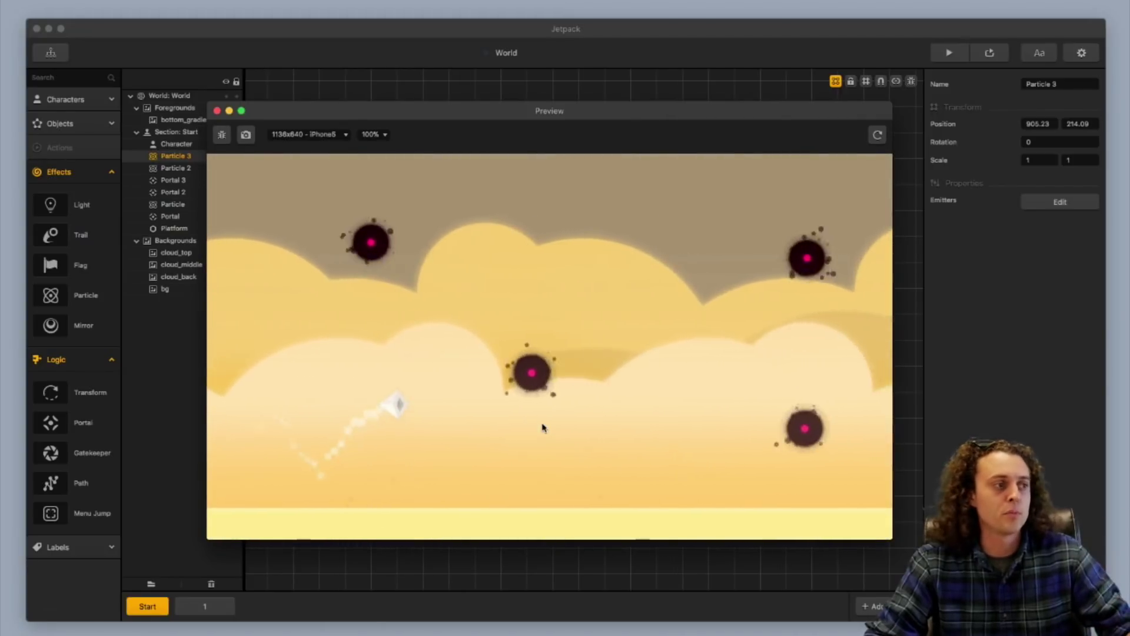
{"action": "left_click", "coordinate": [542, 428]}
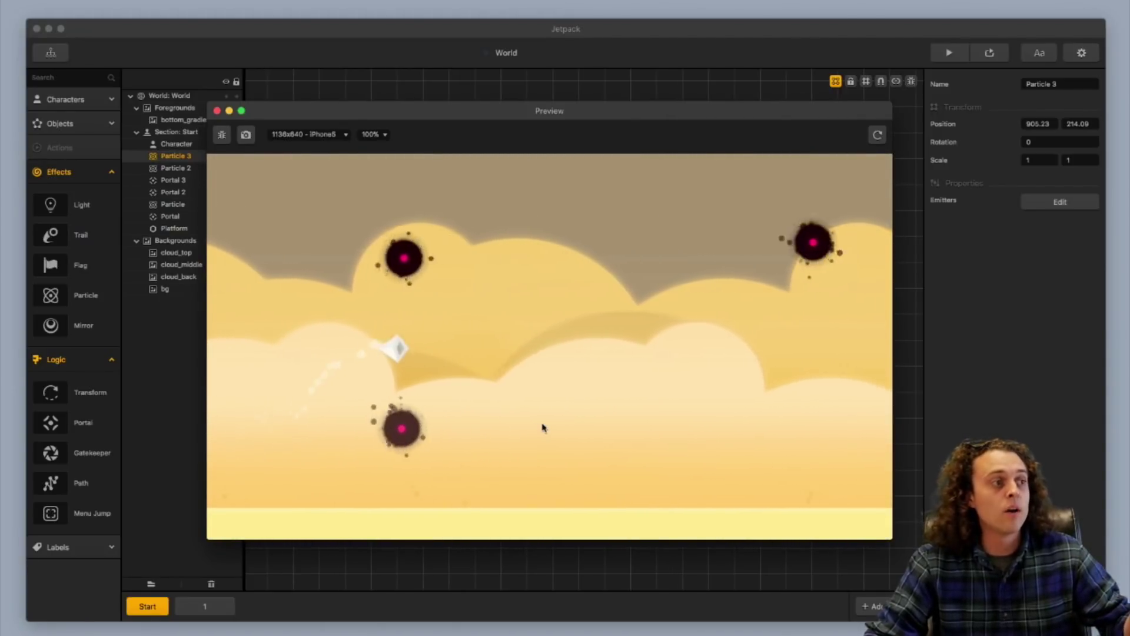
{"action": "left_click", "coordinate": [542, 428]}
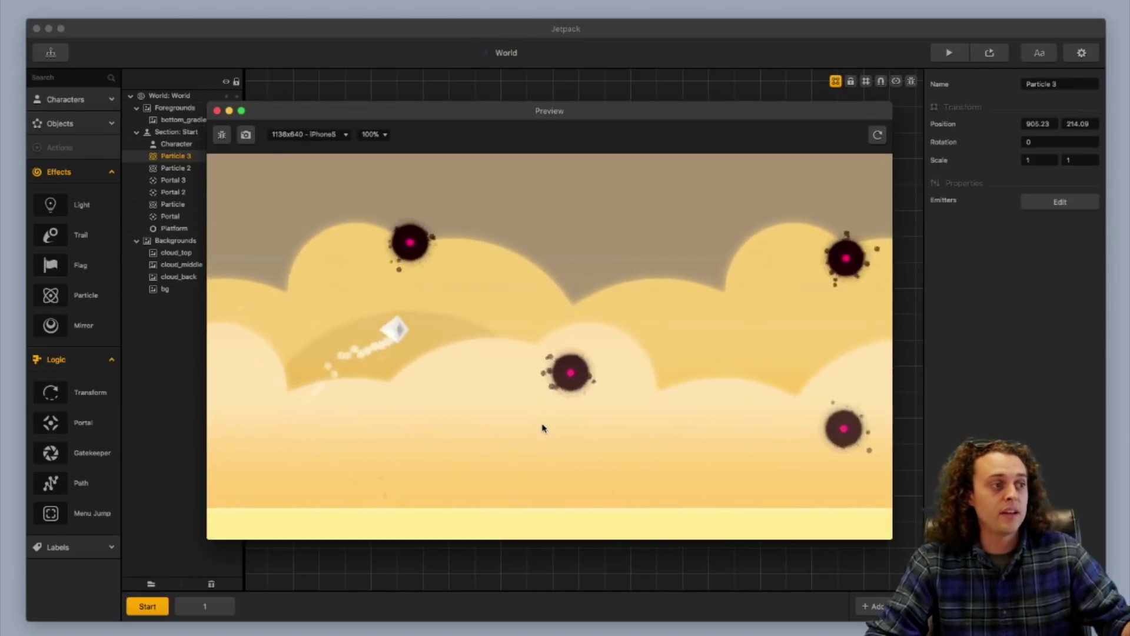
{"action": "left_click", "coordinate": [542, 431]}
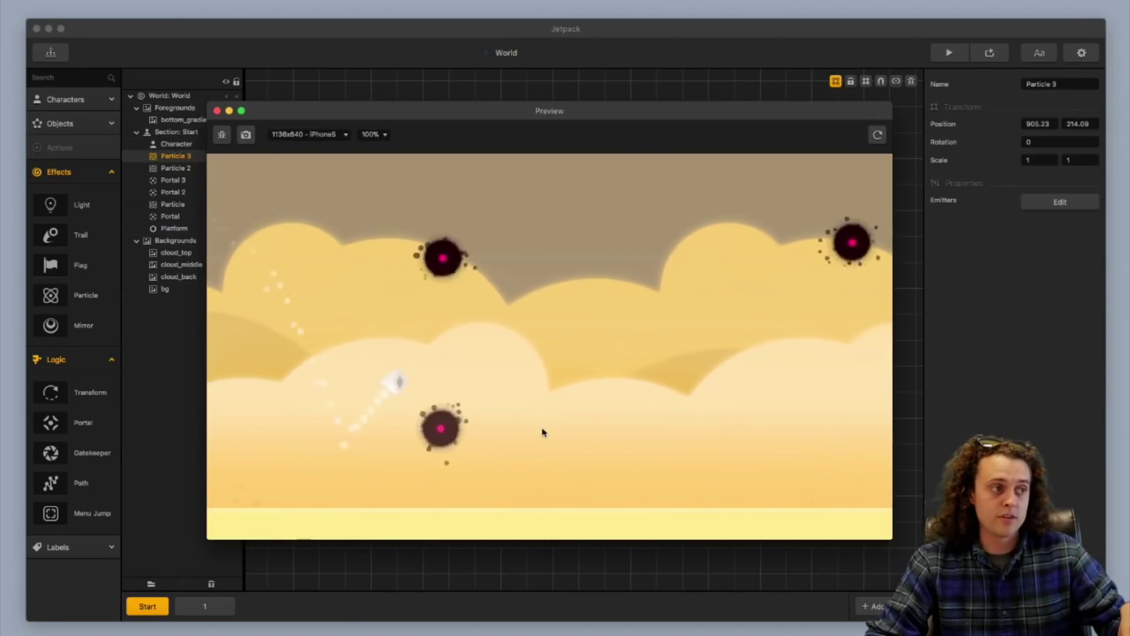
{"action": "left_click", "coordinate": [543, 439]}
{"action": "left_click", "coordinate": [543, 439]}
{"action": "left_click", "coordinate": [543, 440]}
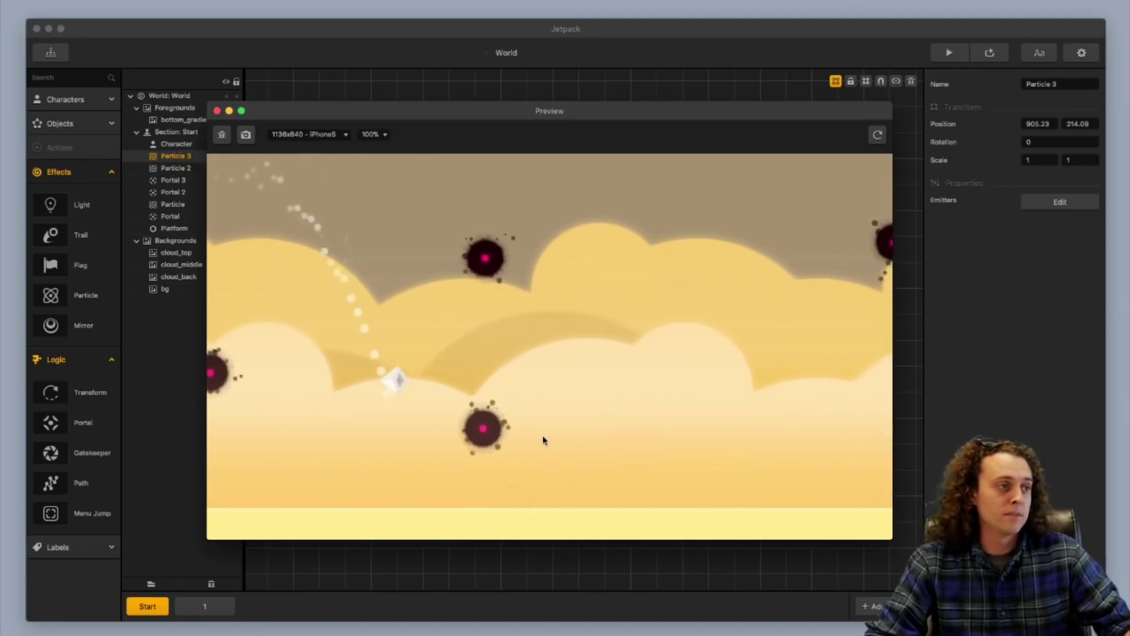
{"action": "left_click", "coordinate": [542, 439]}
{"action": "left_click", "coordinate": [543, 439]}
{"action": "left_click", "coordinate": [543, 439]}
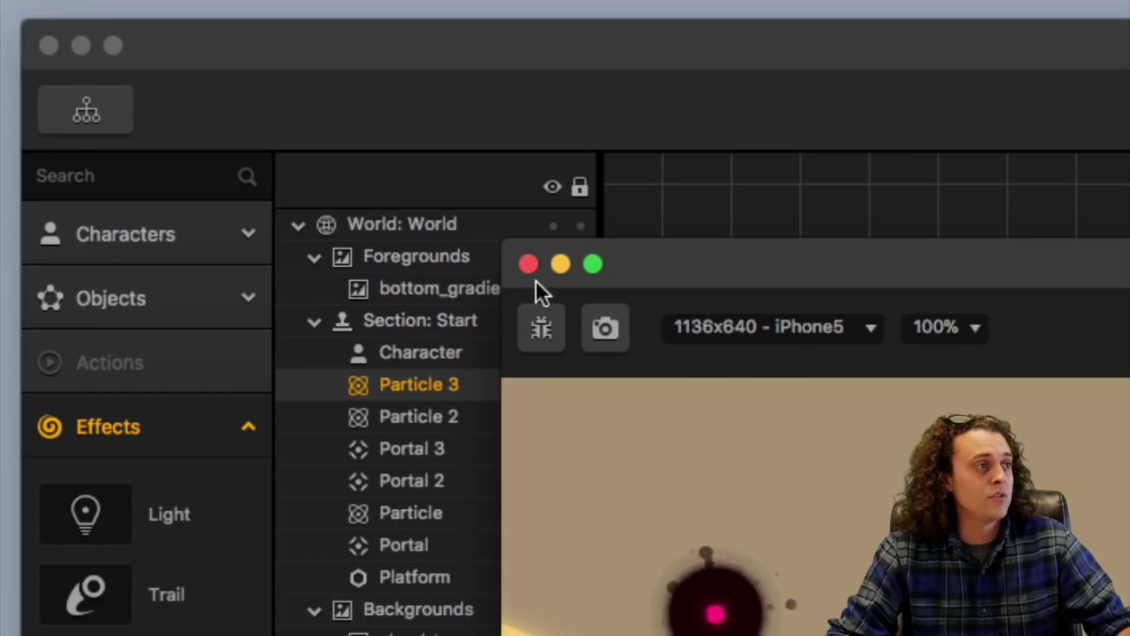
{"action": "left_click", "coordinate": [216, 111]}
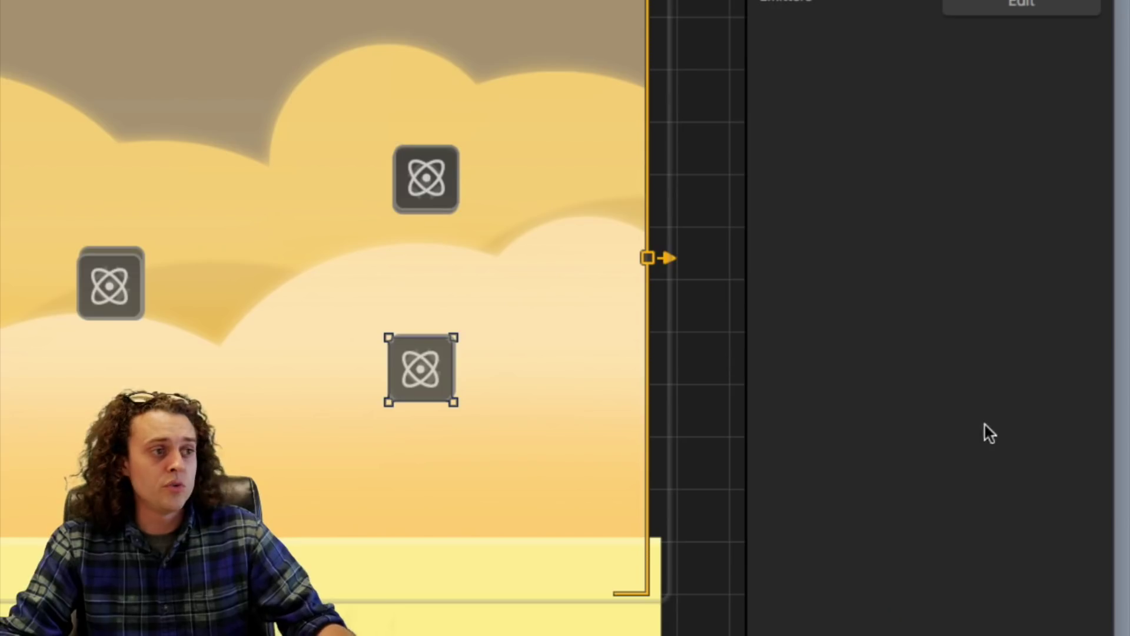